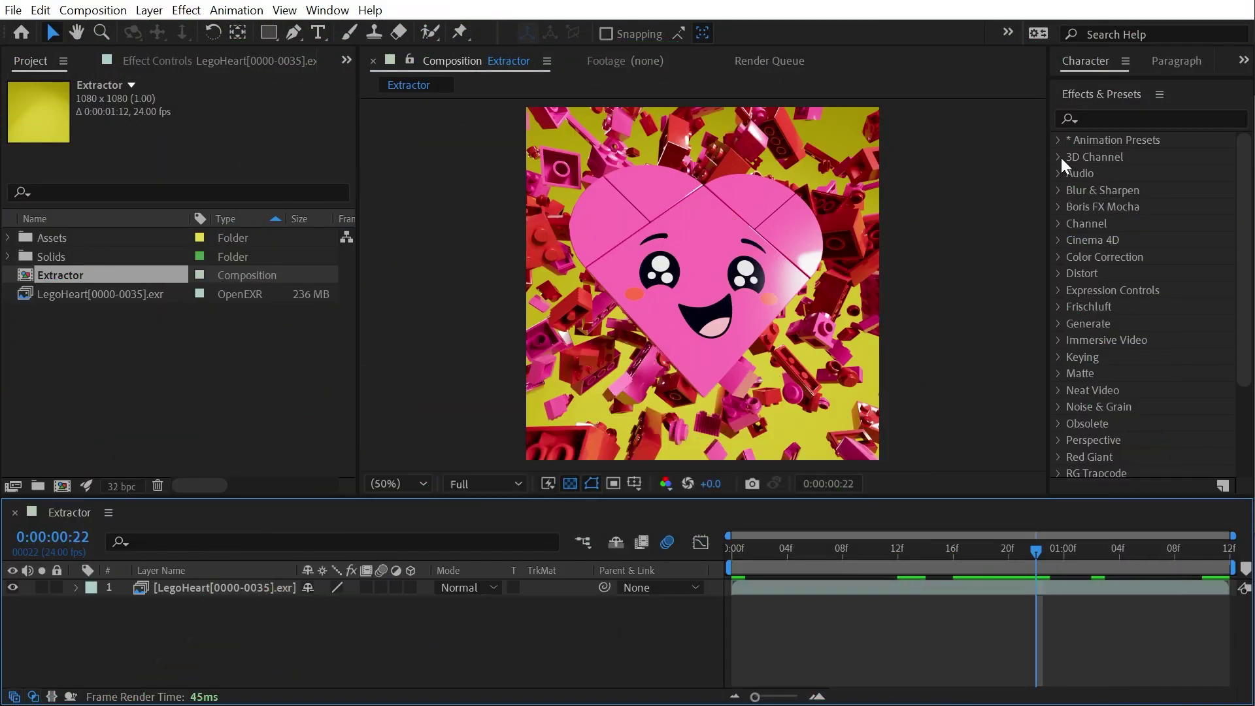
# Step: Expand the 3D Channel effects group and select EXtractoR in Effects & Presets
pyautogui.click(1059, 157)
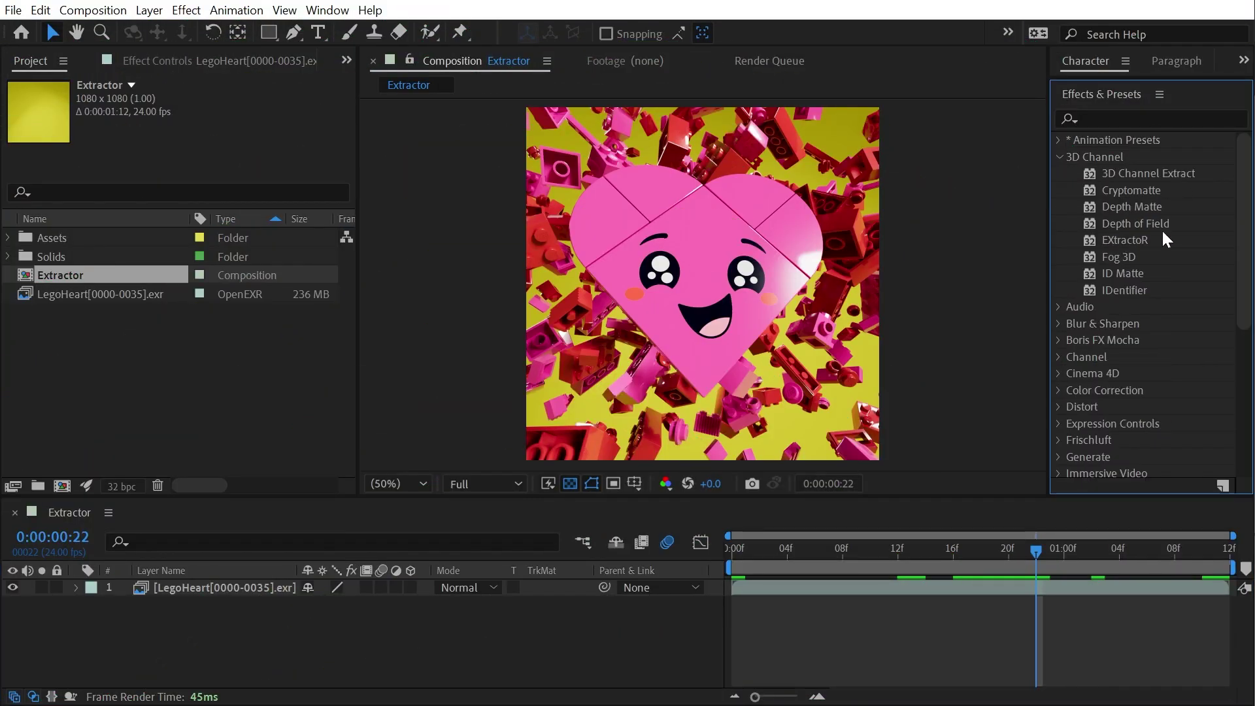
pyautogui.click(1119, 238)
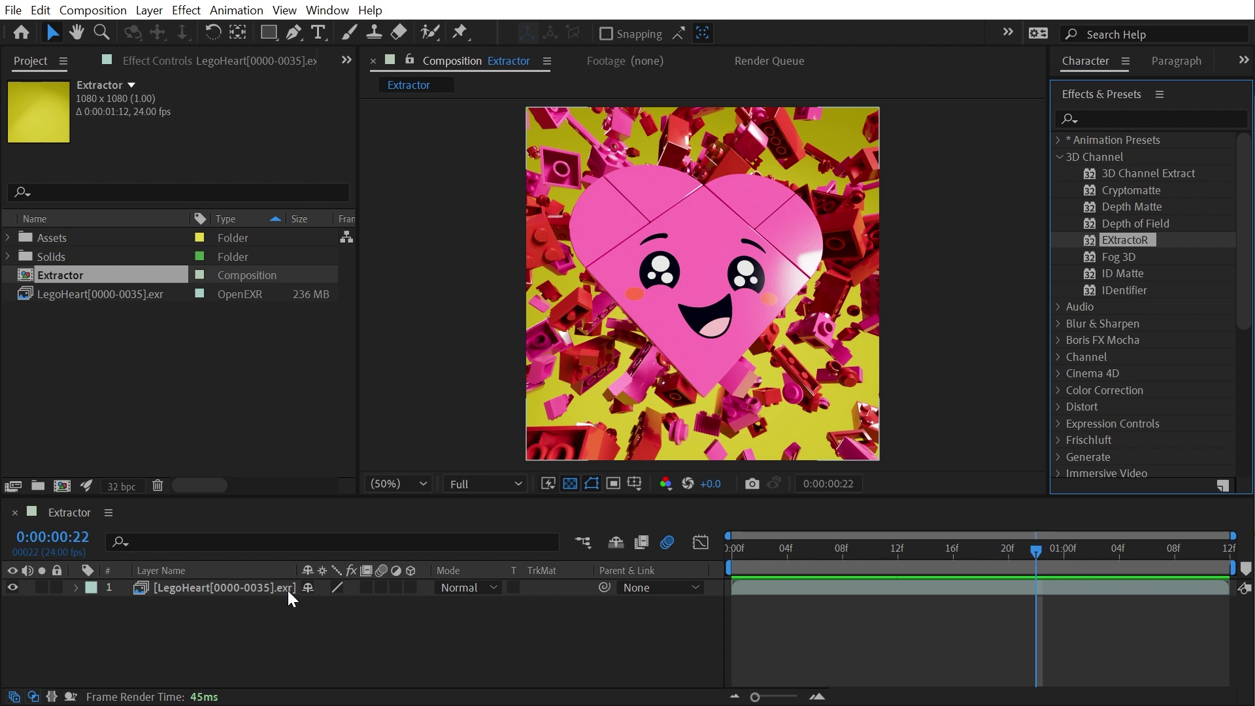
# Step: Apply EXtractoR to the LegoHeart EXR layer and set its Layers to the Depth pass
pyautogui.moveTo(1125, 240); pyautogui.dragTo(742, 283)
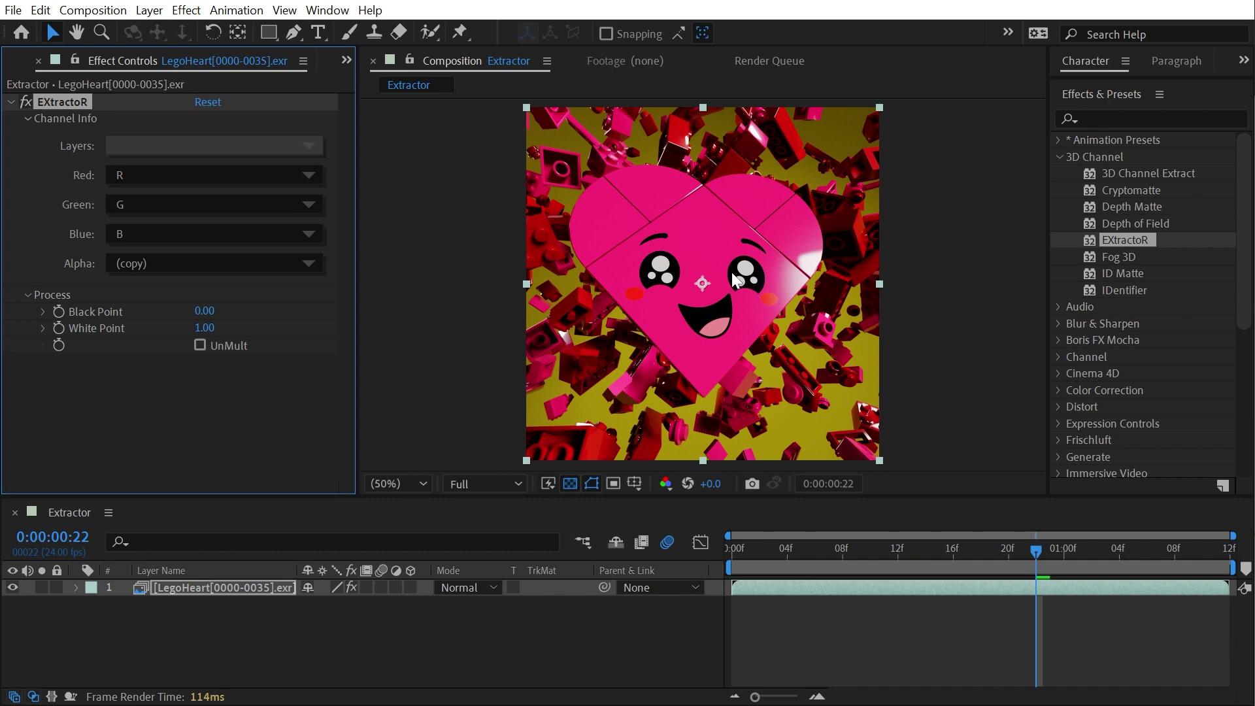
pyautogui.click(214, 146)
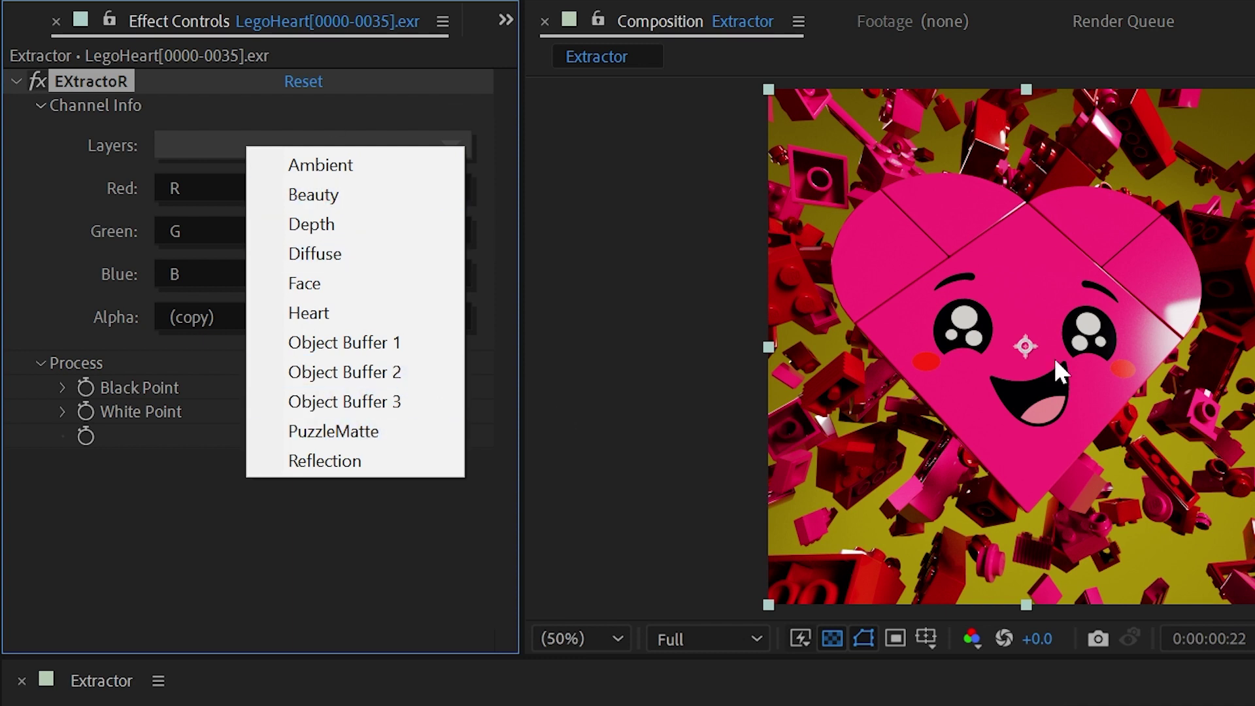
pyautogui.click(305, 225)
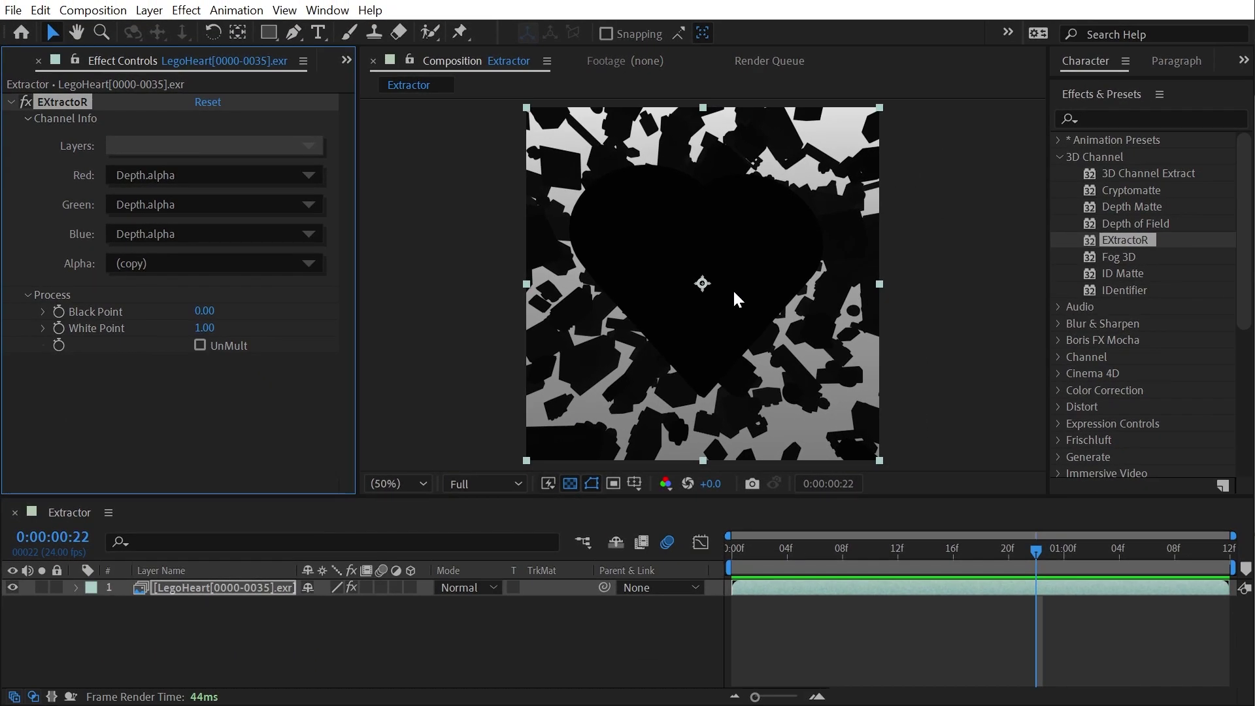
# Step: Rename the layer DoF, duplicate it and remove EXtractoR from the copy
pyautogui.press('Return')
pyautogui.write('DoF')
pyautogui.press('Return')
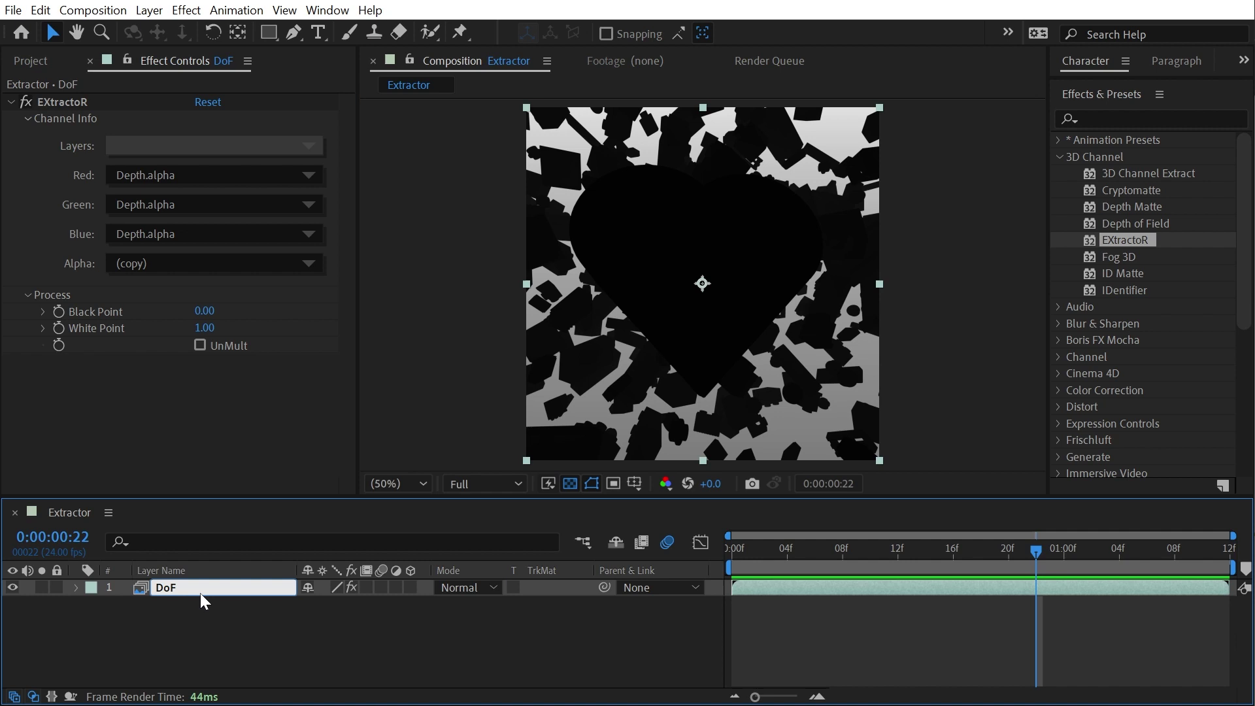
pyautogui.hotkey('ctrl', 'd')
pyautogui.click(93, 100)
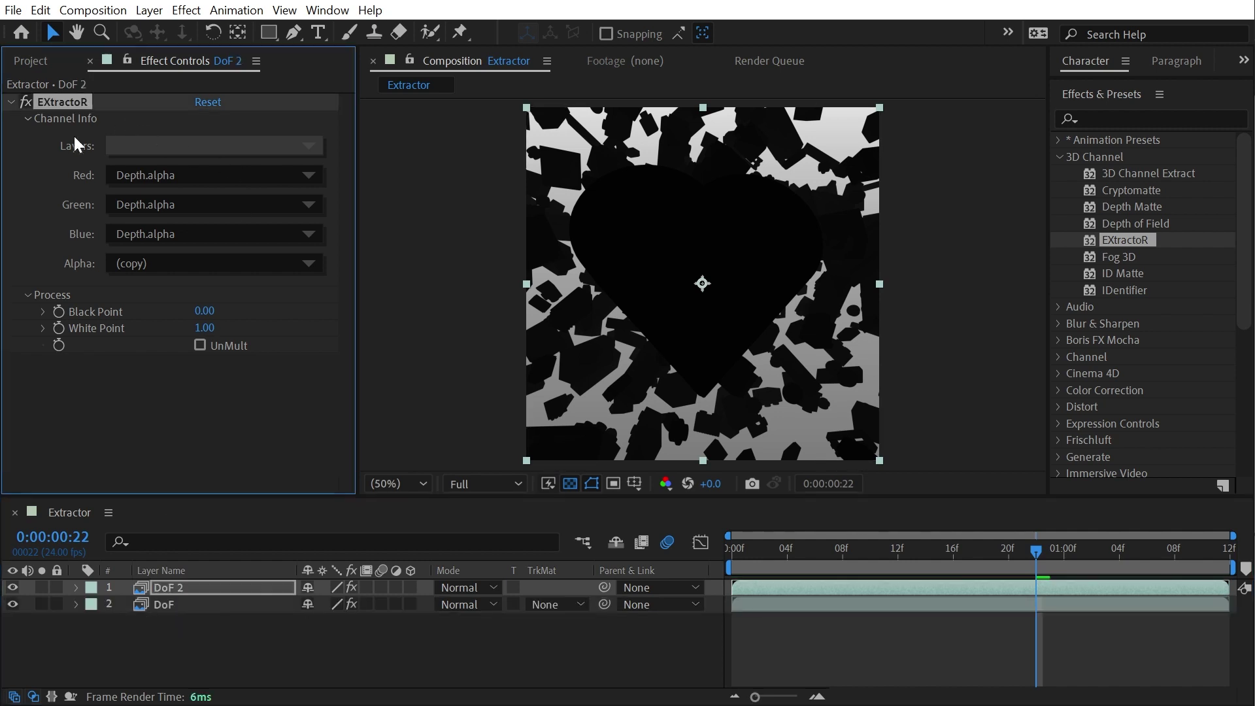
pyautogui.press('Delete')
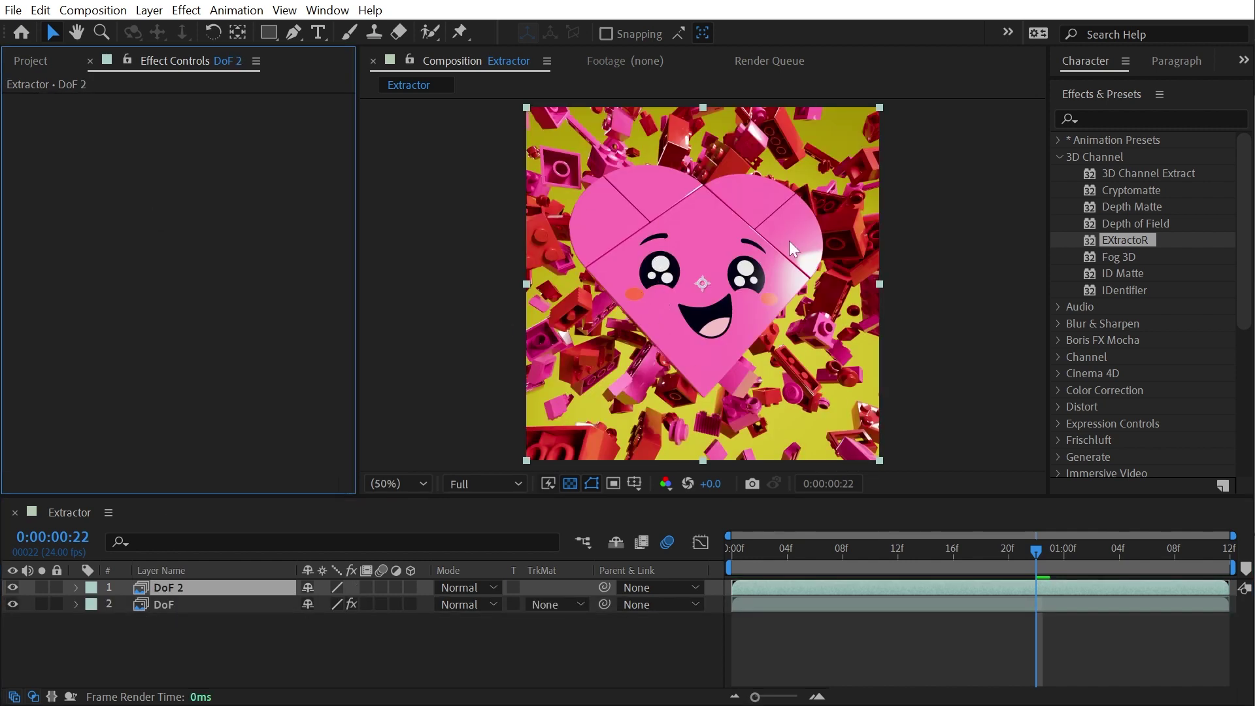
# Step: Rename the DoF 2 copy to Beauty so it shows the colour render
pyautogui.click(154, 591)
pyautogui.press('Return')
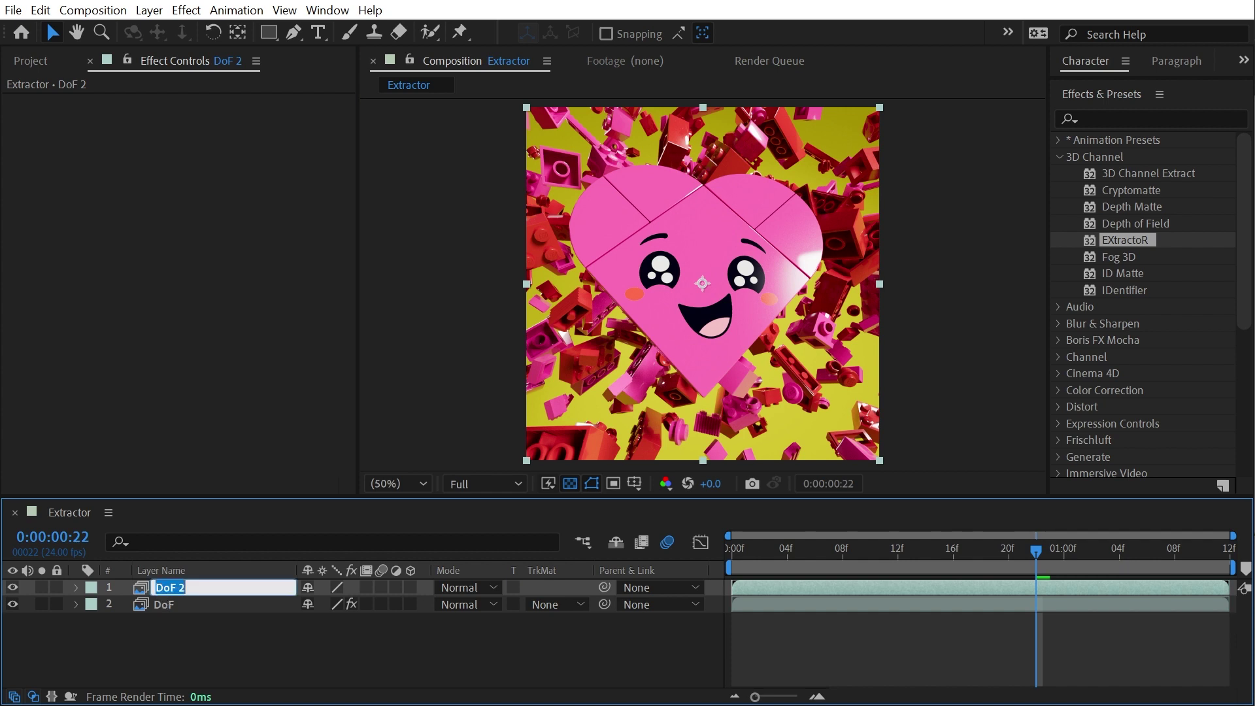
pyautogui.write('Beauty')
pyautogui.press('Return')
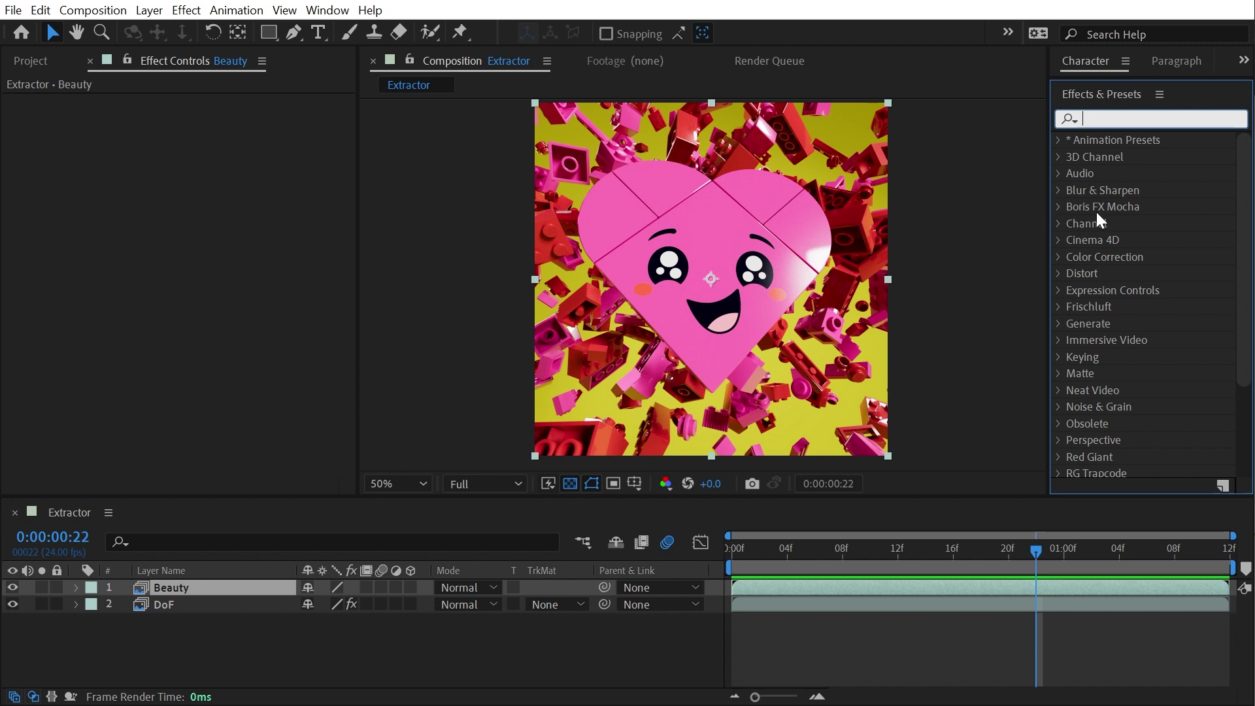
# Step: Apply FL Depth Of Field to Beauty using DoF as depth layer, read after Effects & Masks
pyautogui.click(1058, 306)
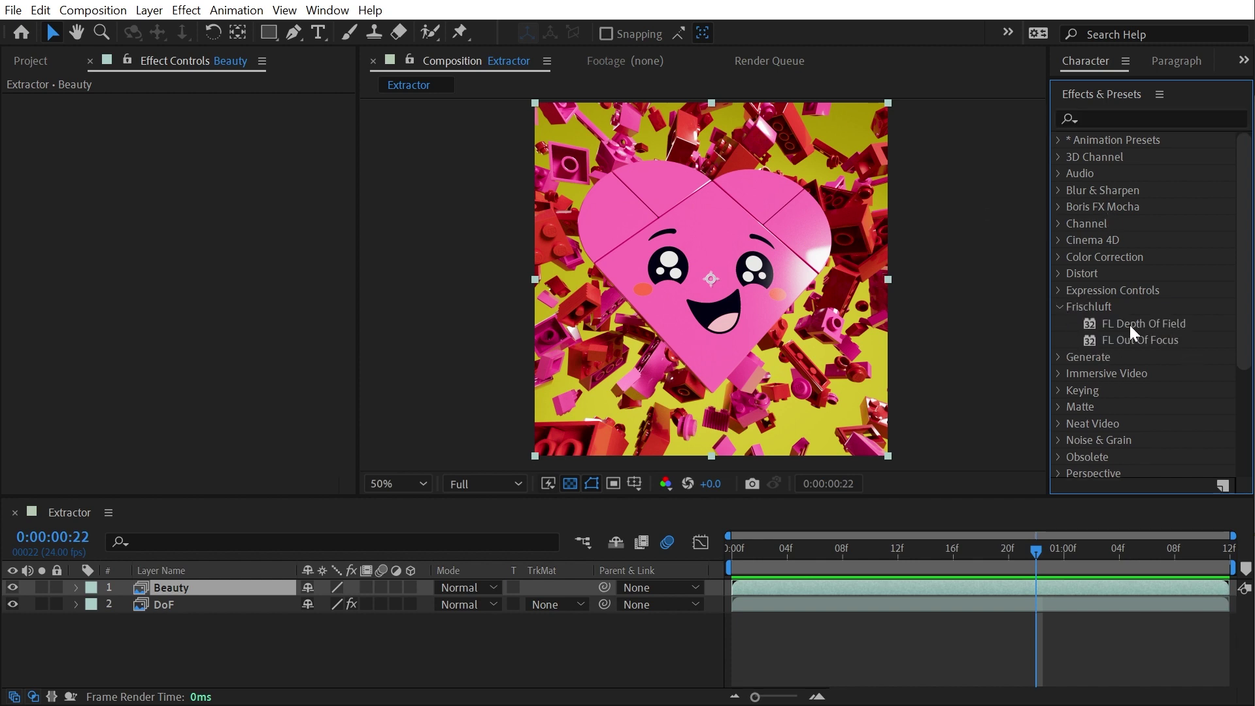
pyautogui.moveTo(1156, 326); pyautogui.dragTo(728, 379)
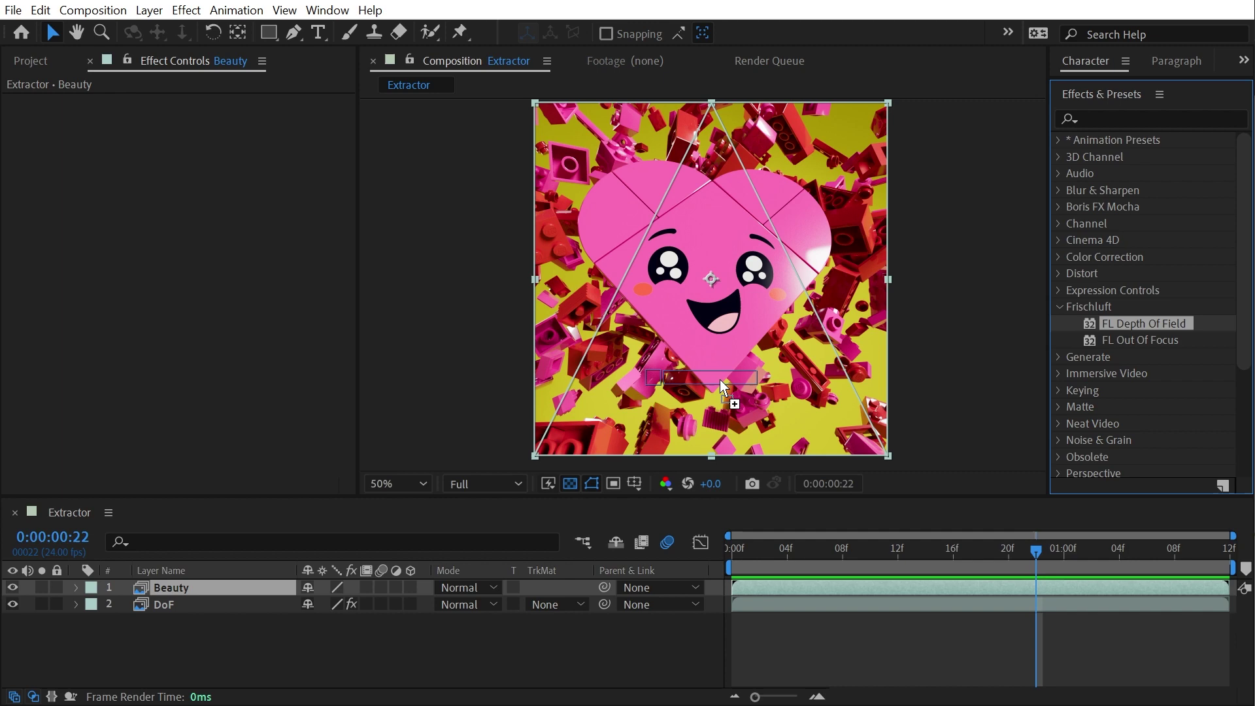
pyautogui.scroll(1, 729, 230)
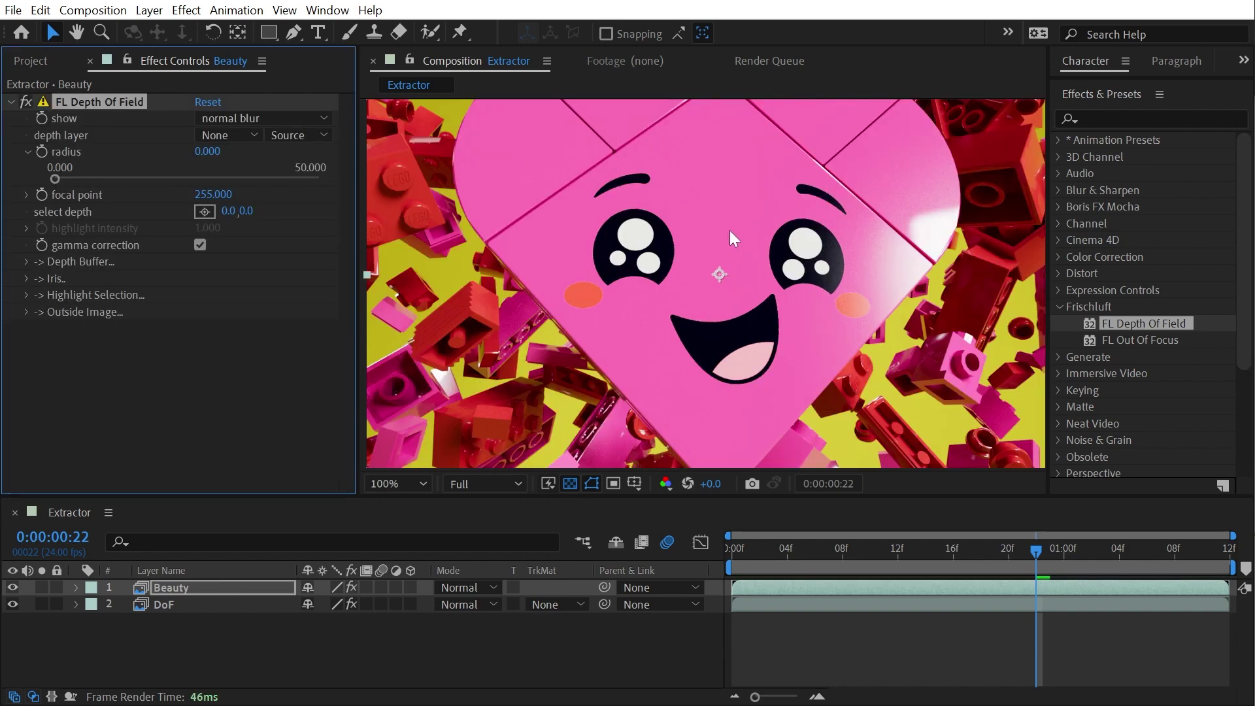
pyautogui.scroll(1, 729, 230)
pyautogui.click(224, 135)
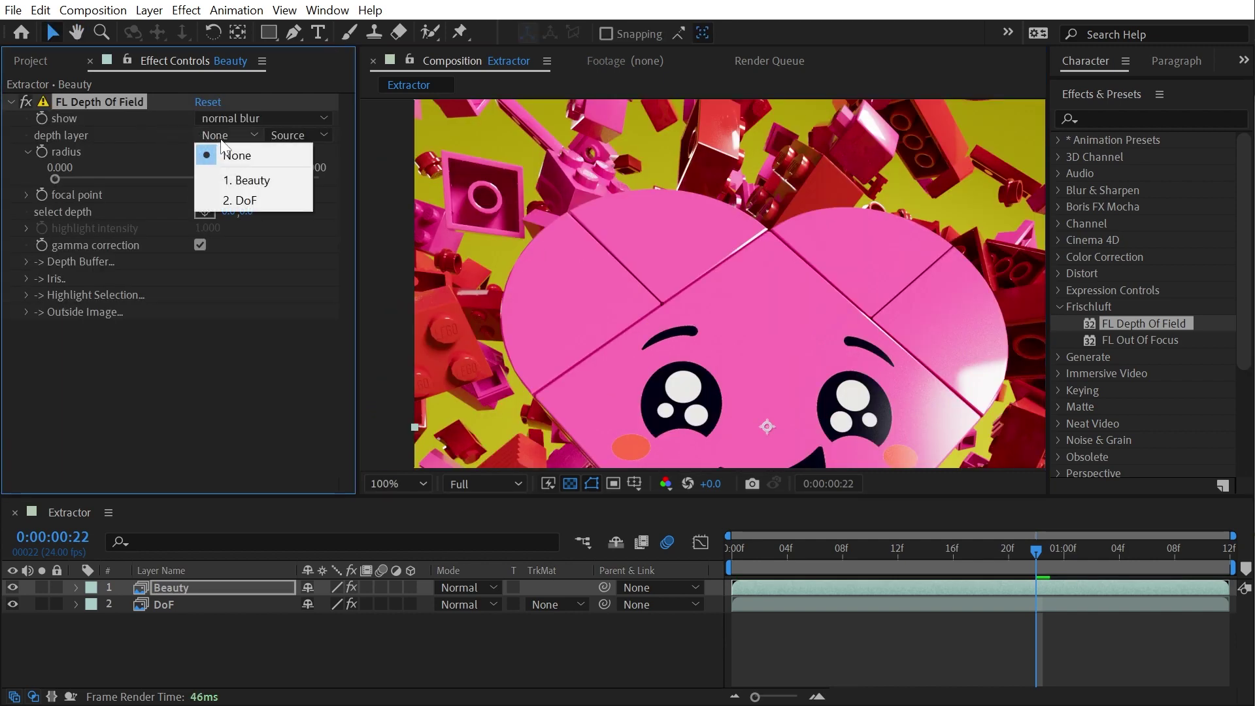
pyautogui.click(243, 201)
pyautogui.click(297, 134)
pyautogui.click(366, 197)
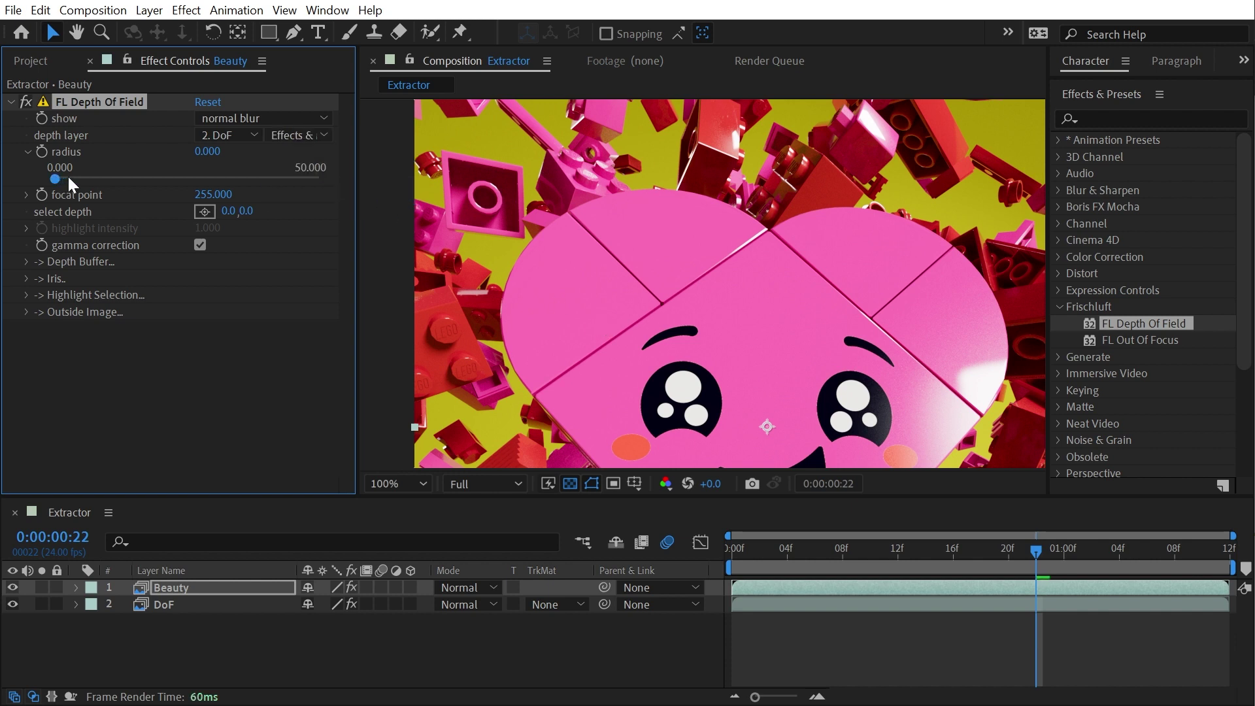
# Step: Raise the radius to about 9.7, invert the depth buffer and pick focus on the heart's eye
pyautogui.moveTo(68, 176); pyautogui.dragTo(107, 173)
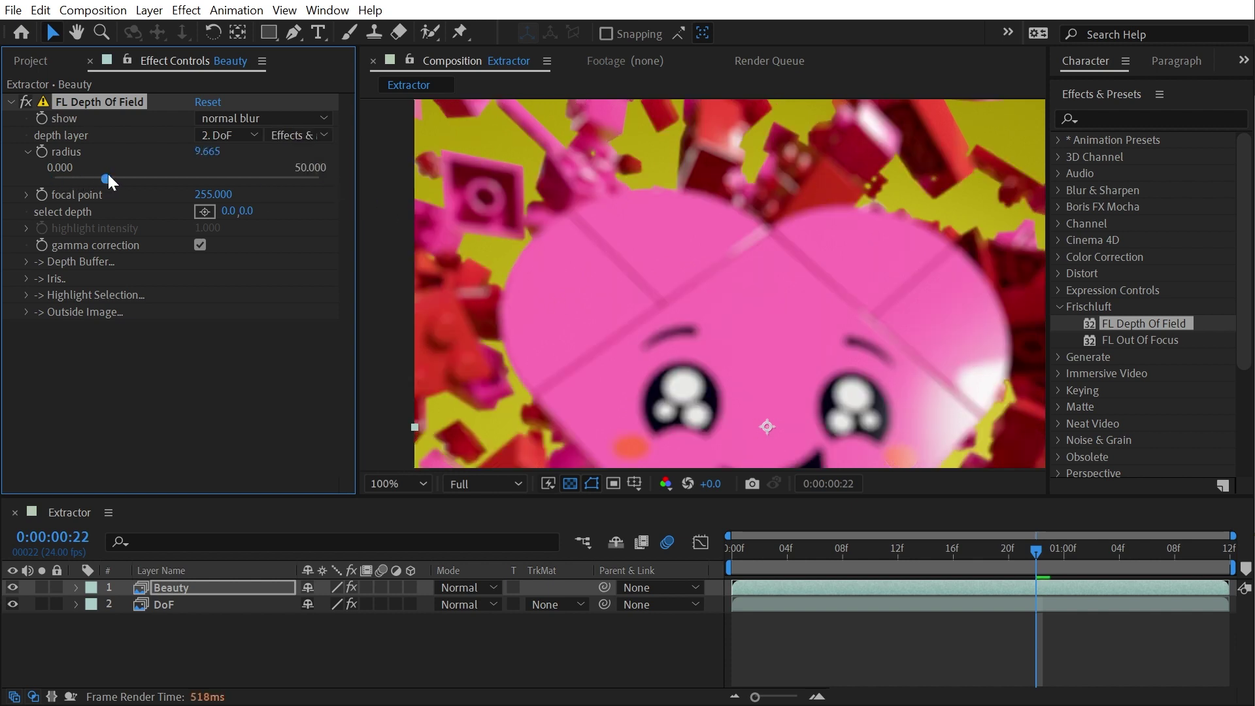
pyautogui.click(27, 262)
pyautogui.click(200, 278)
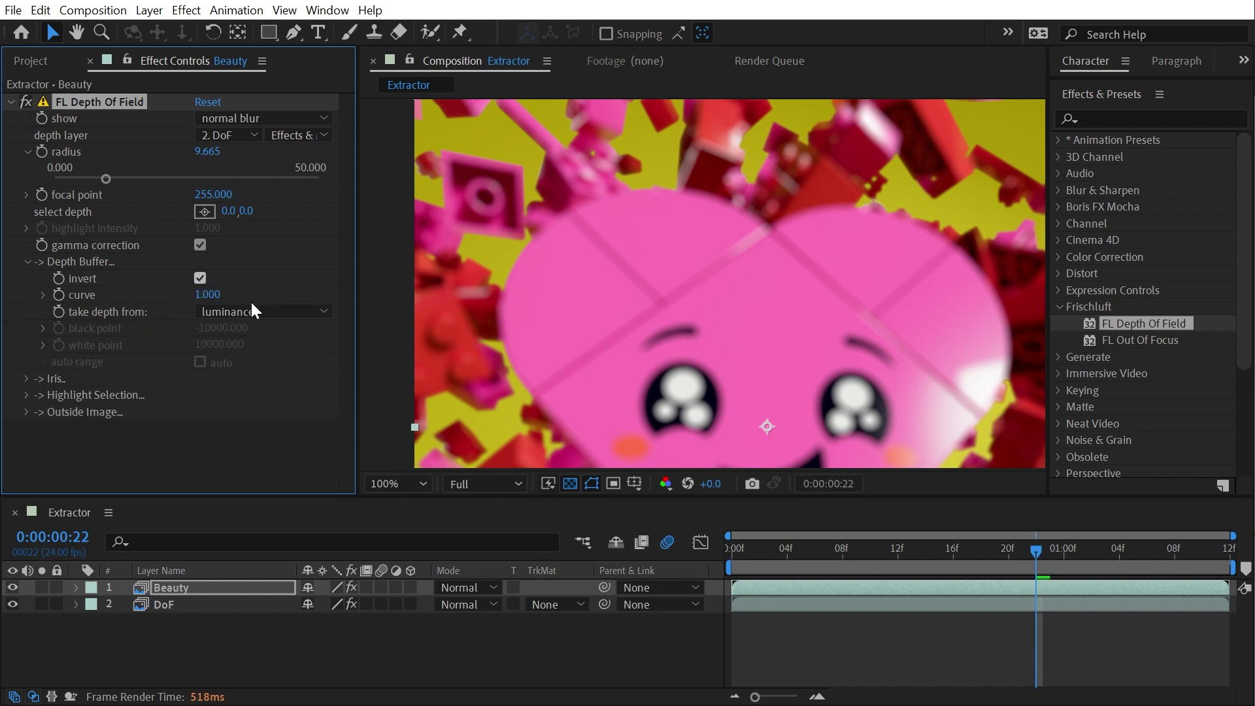
pyautogui.click(205, 213)
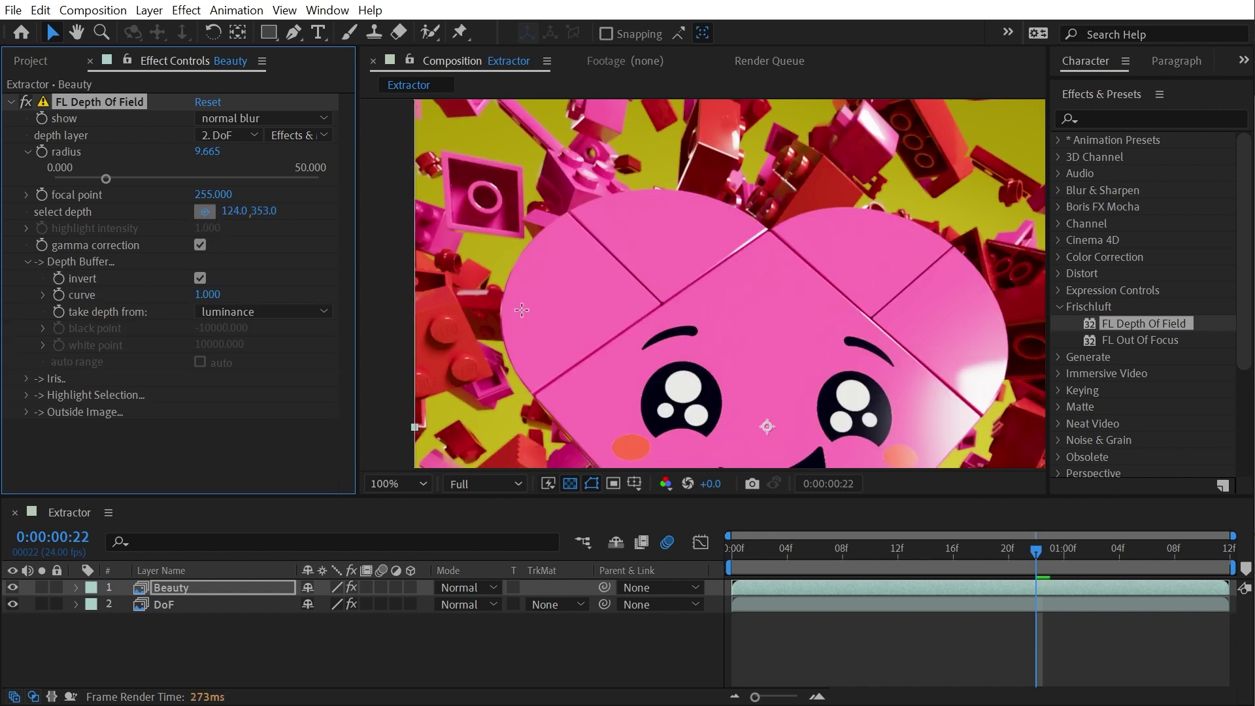
pyautogui.click(705, 396)
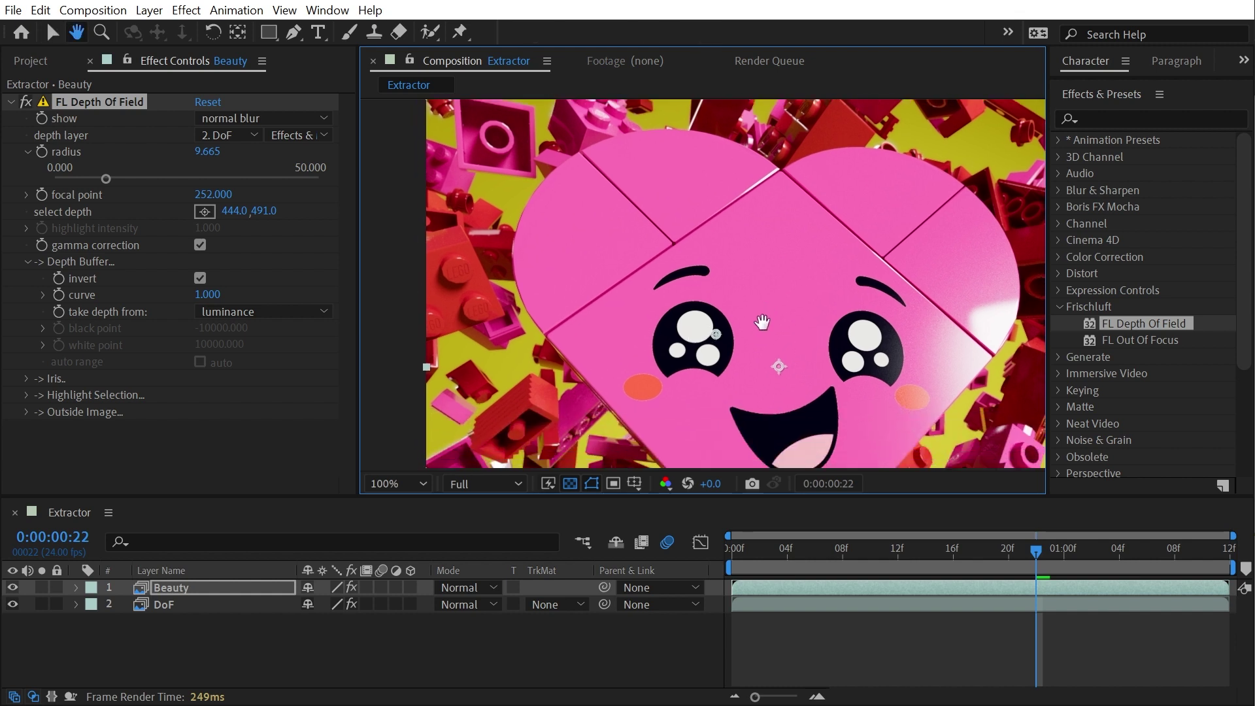
# Step: Push the blur radius near 48.7 and set the depth curve to 2.45, then review at frame 12
pyautogui.moveTo(107, 179); pyautogui.dragTo(311, 178)
pyautogui.click(207, 294)
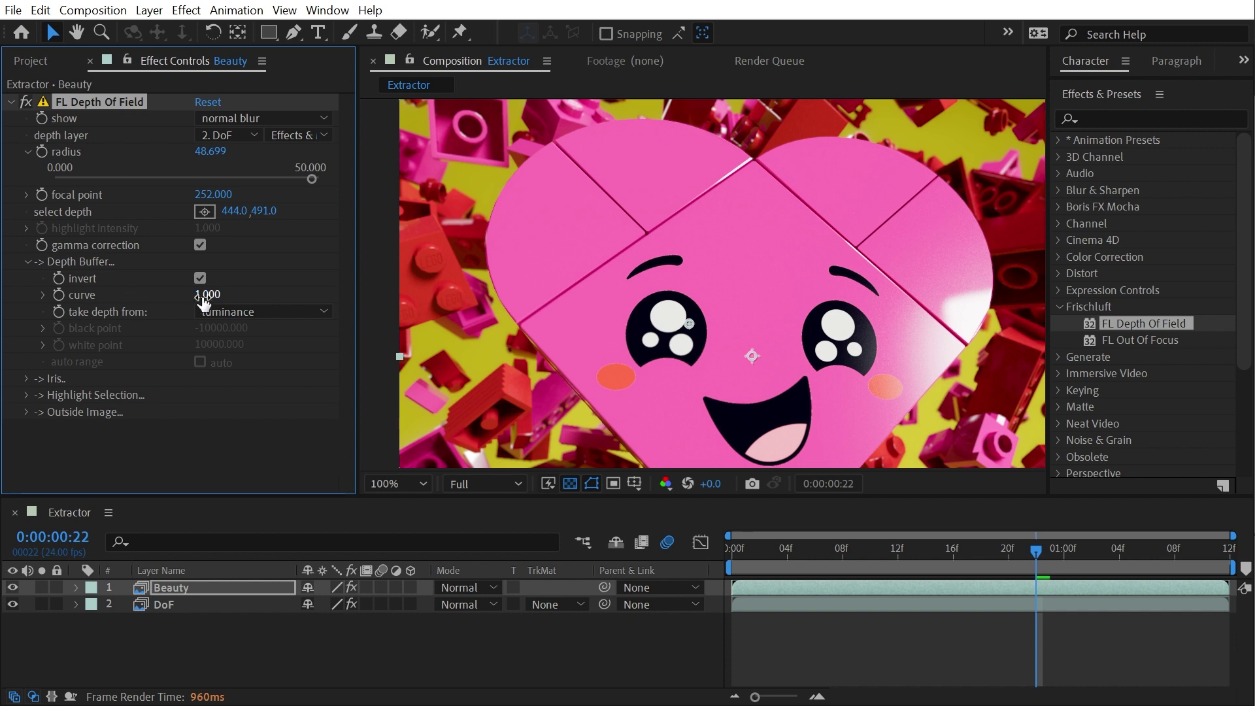
pyautogui.write('2.45')
pyautogui.press('Return')
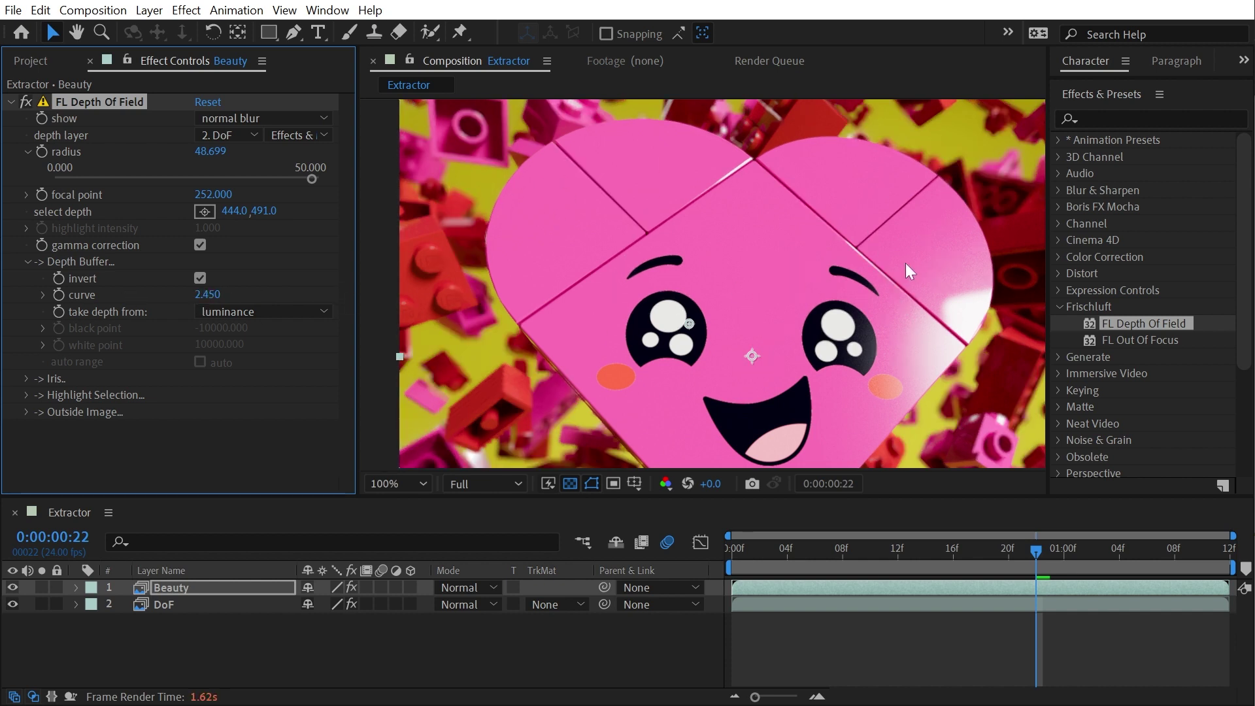
pyautogui.moveTo(846, 263)
pyautogui.mouseDown()
pyautogui.moveTo(781, 11)
pyautogui.moveTo(860, 315)
pyautogui.mouseUp()
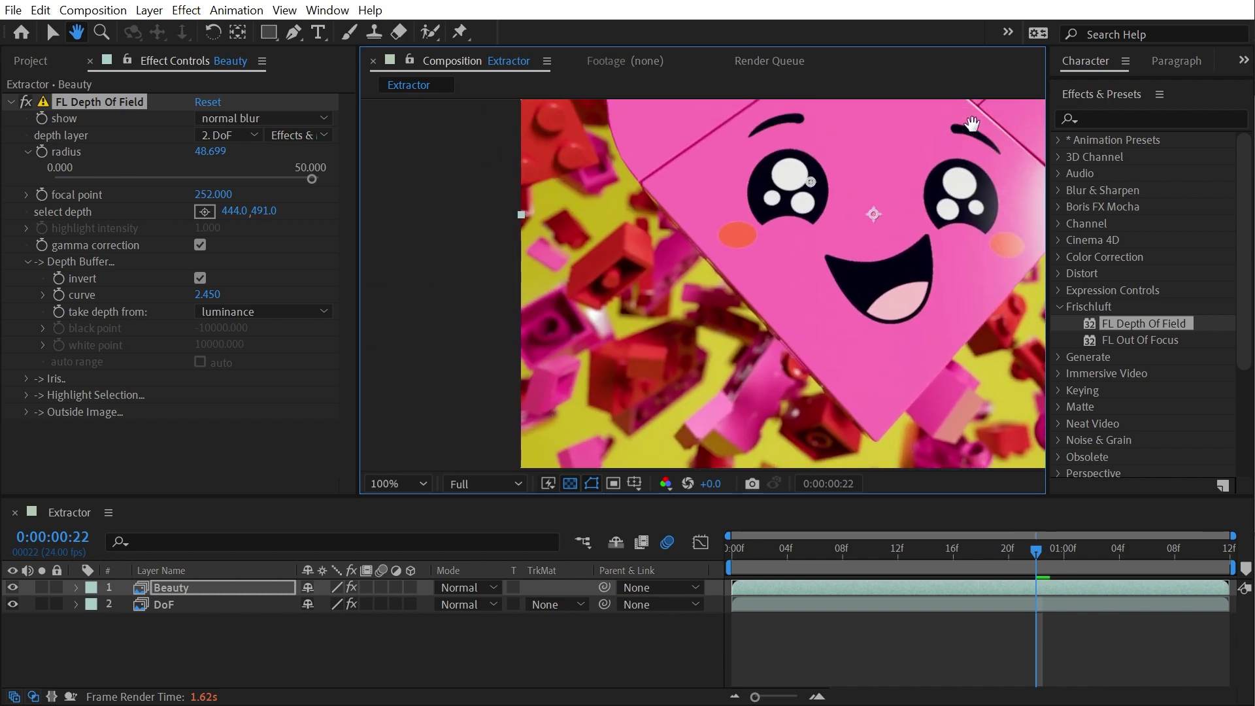
pyautogui.moveTo(1051, 535); pyautogui.dragTo(889, 556)
pyautogui.hotkey('shift', '/')
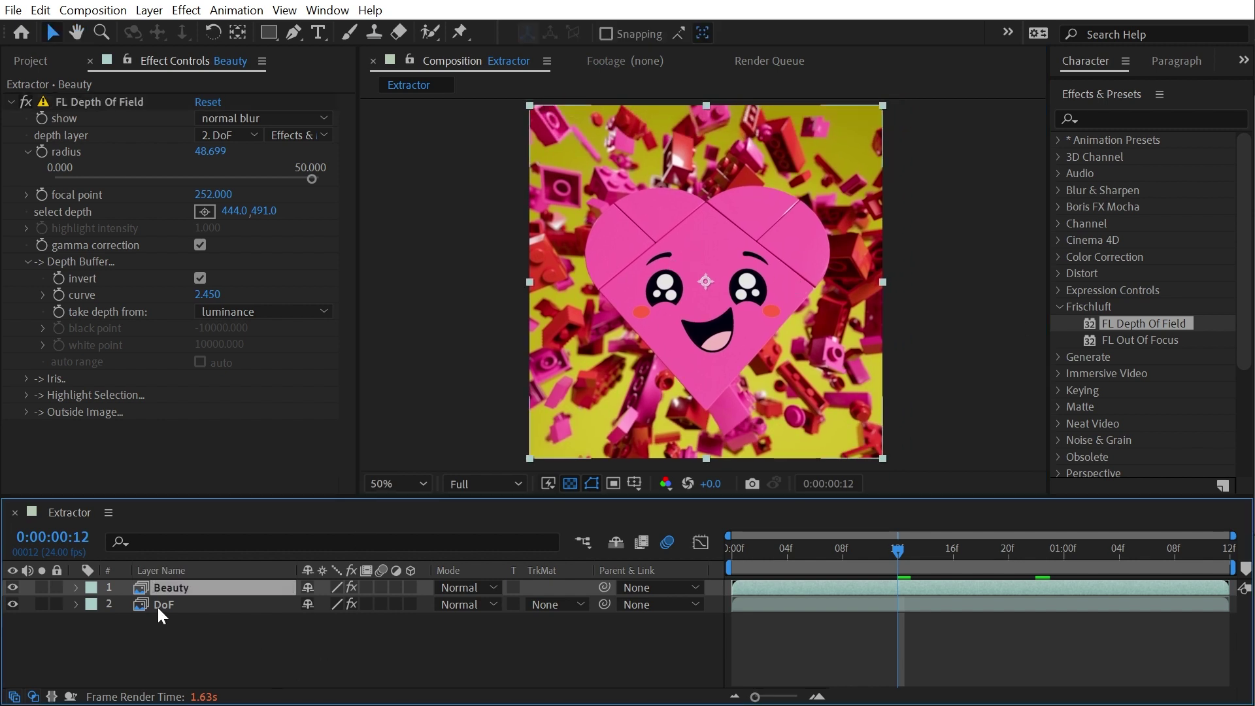
# Step: On the DoF layer, try EXtractoR's Heart and PuzzleMatte passes from the Layers list
pyautogui.click(157, 605)
pyautogui.click(171, 146)
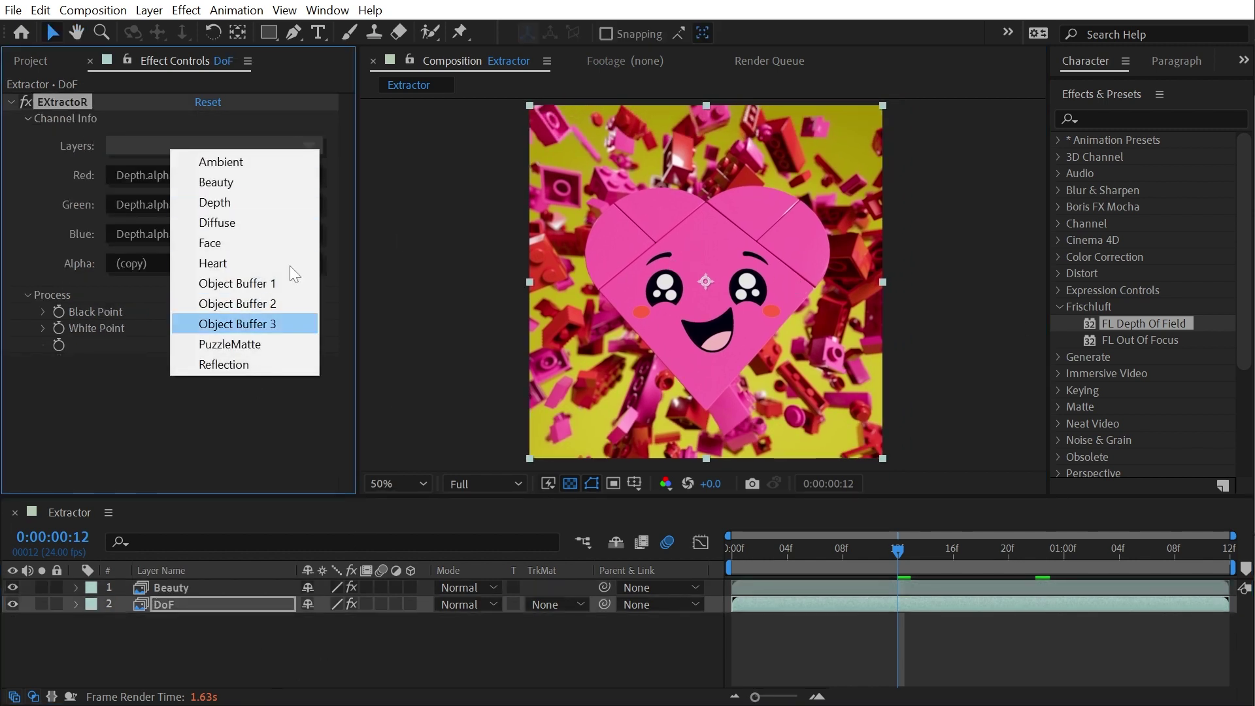
pyautogui.click(242, 262)
pyautogui.click(216, 145)
pyautogui.click(214, 253)
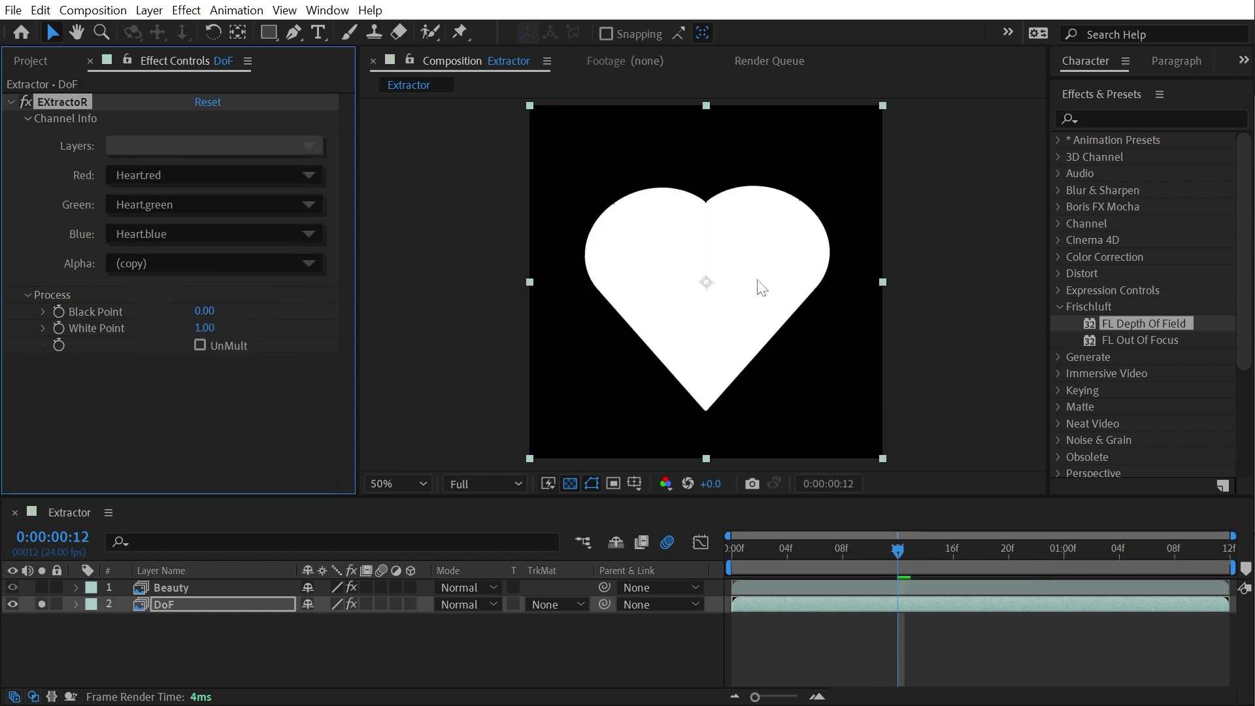
pyautogui.click(158, 145)
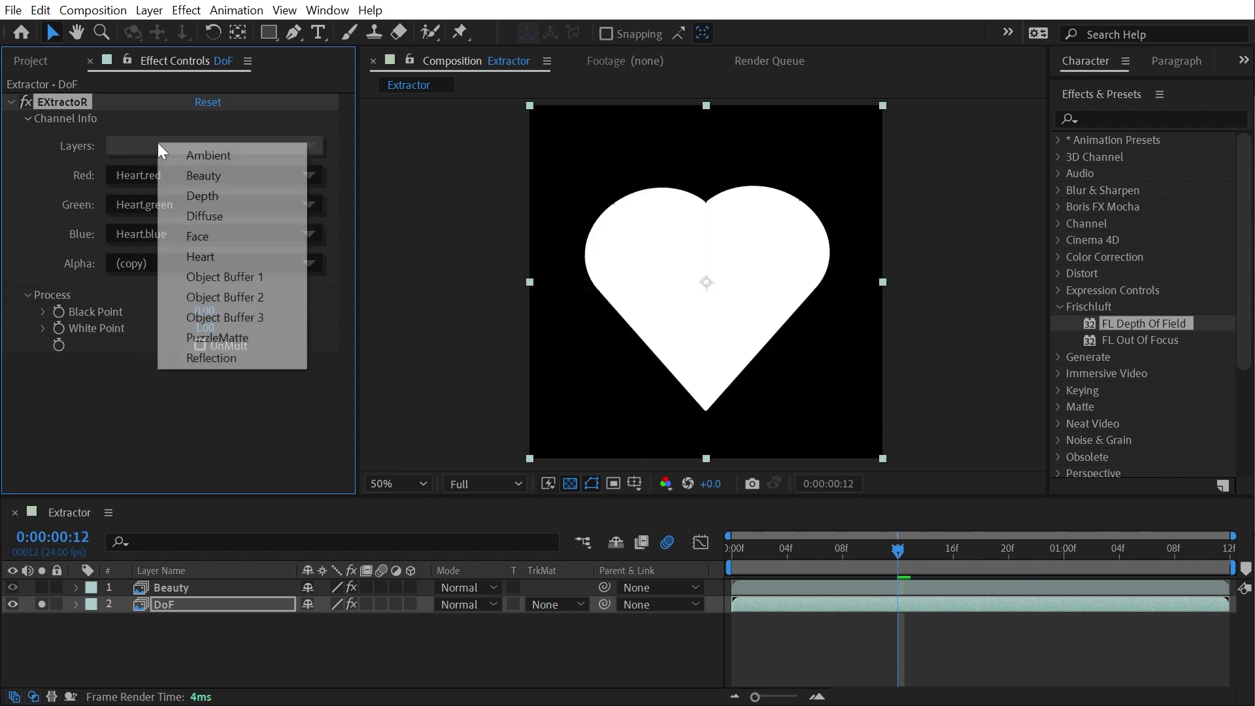
pyautogui.click(241, 330)
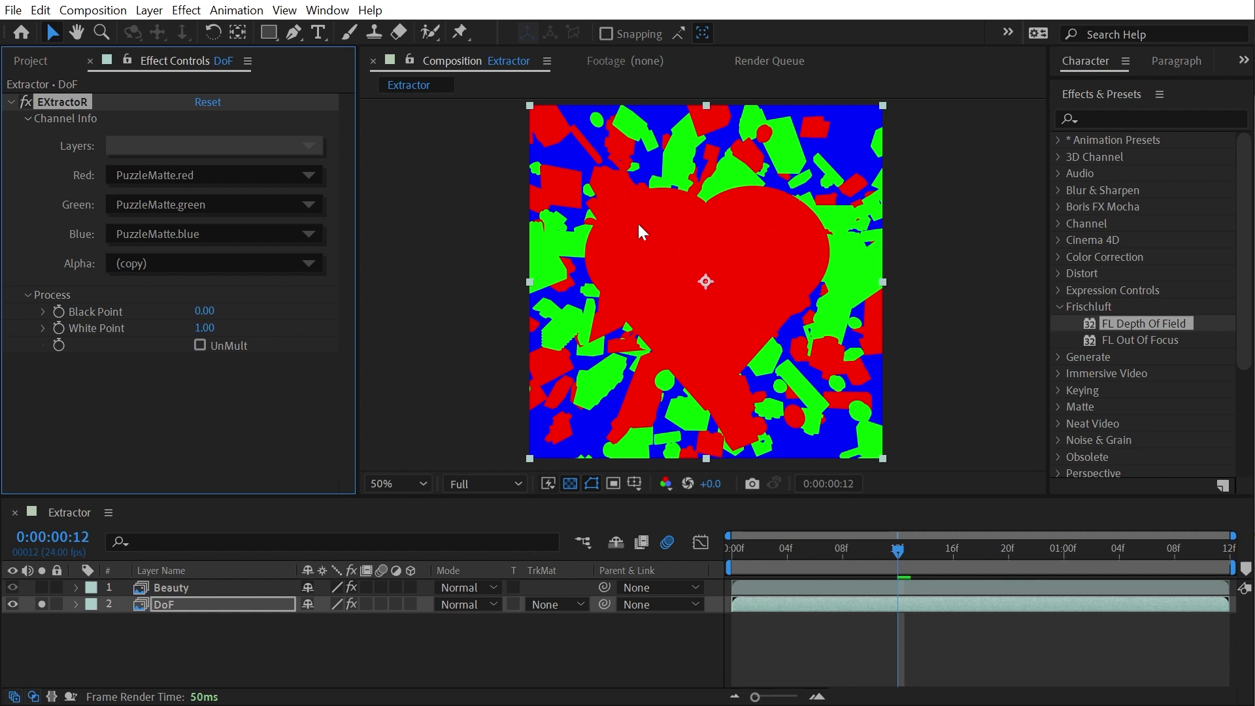
# Step: Try the Face pass, then settle EXtractoR's Layers on PuzzleMatte
pyautogui.click(195, 145)
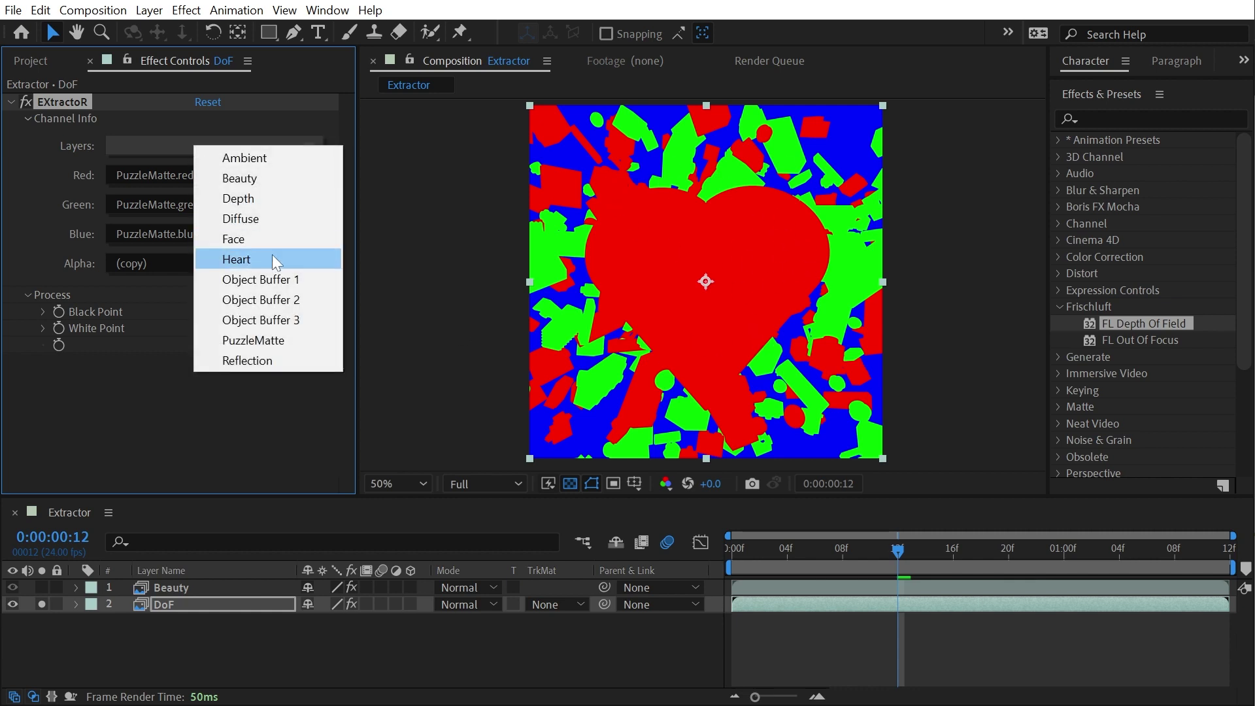
pyautogui.click(263, 239)
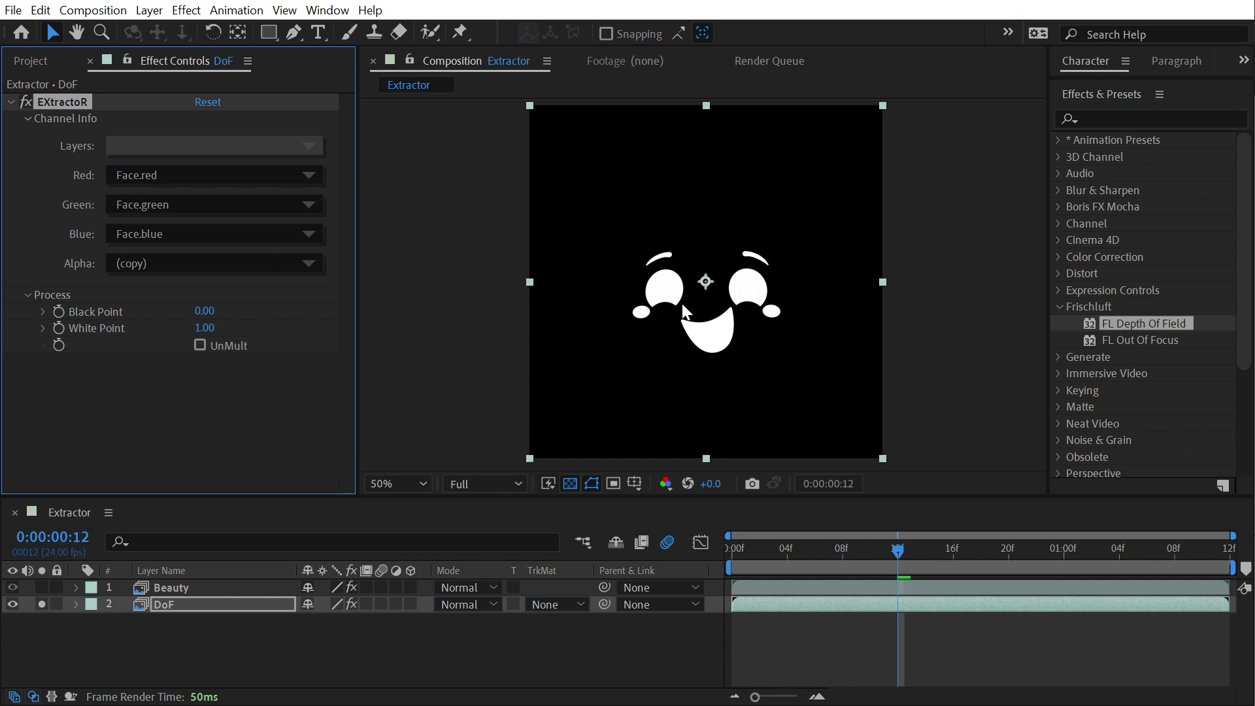
pyautogui.click(128, 146)
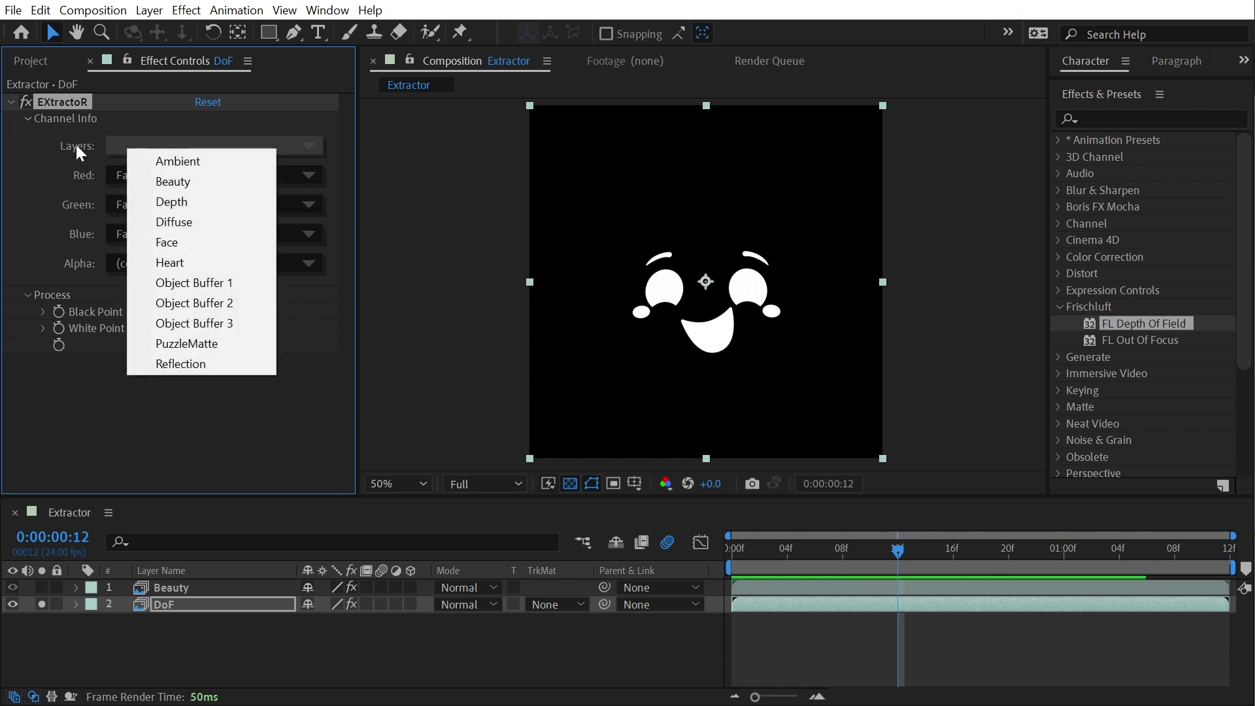
pyautogui.click(93, 180)
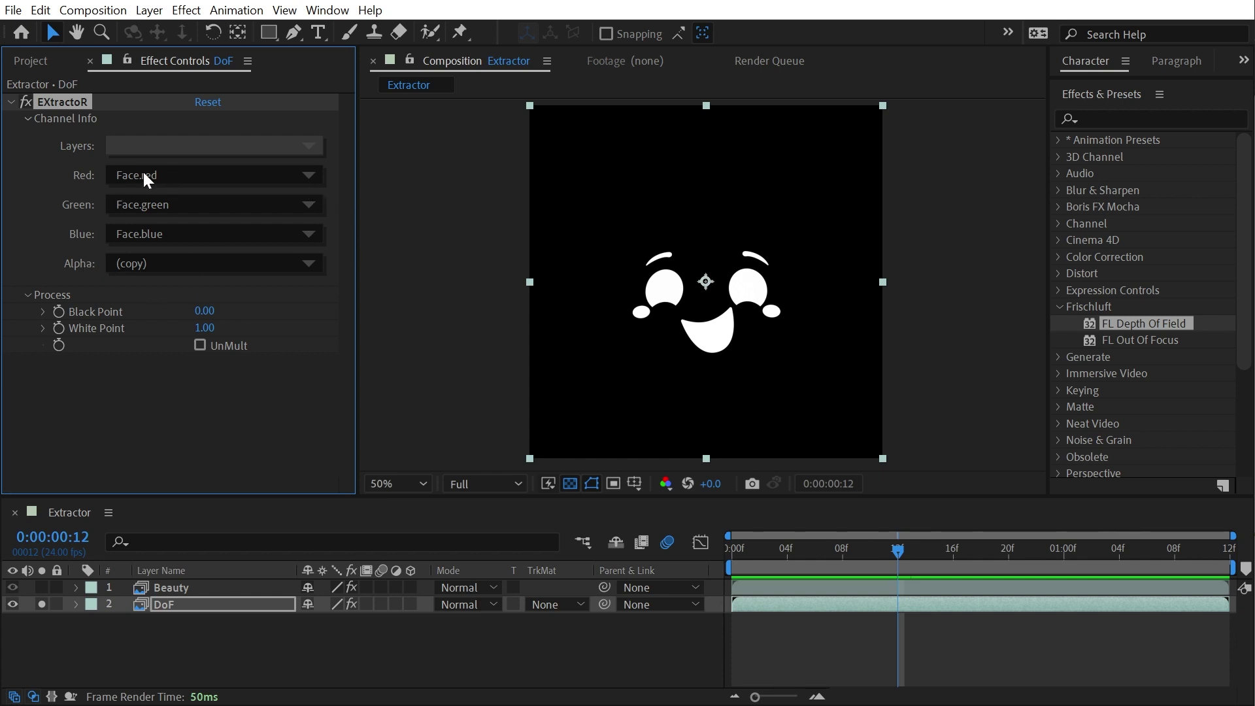
pyautogui.click(129, 145)
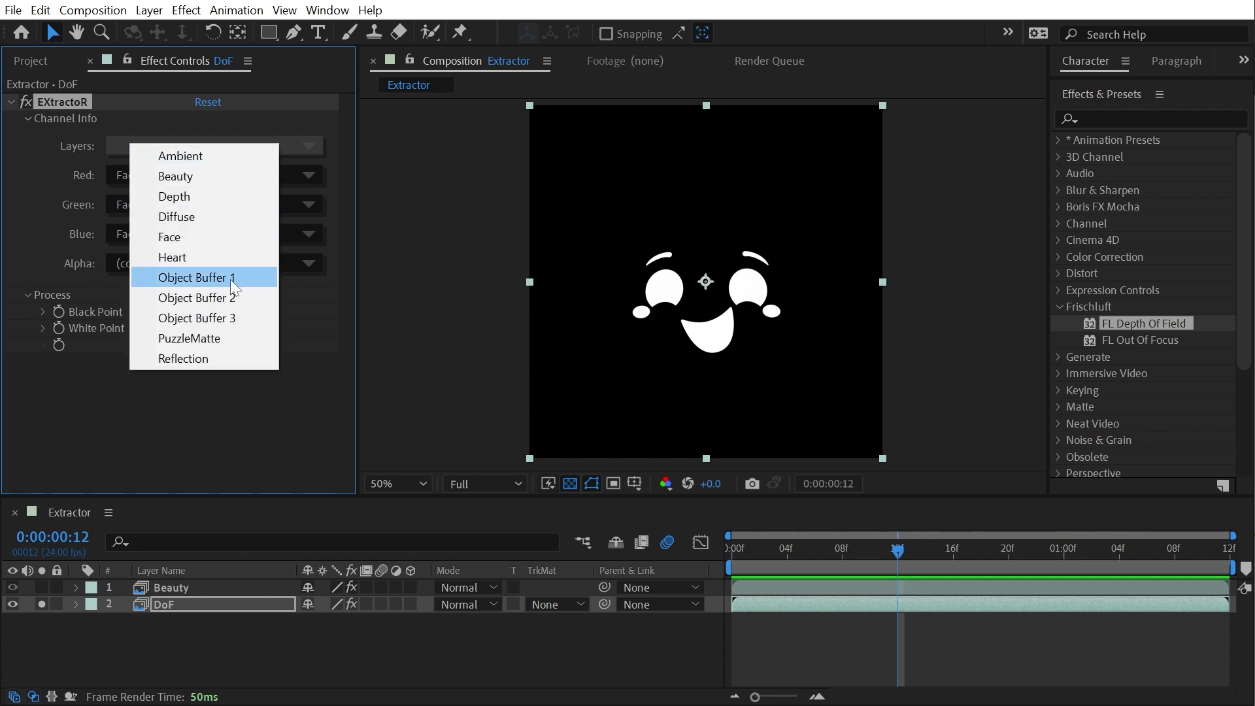
pyautogui.click(223, 339)
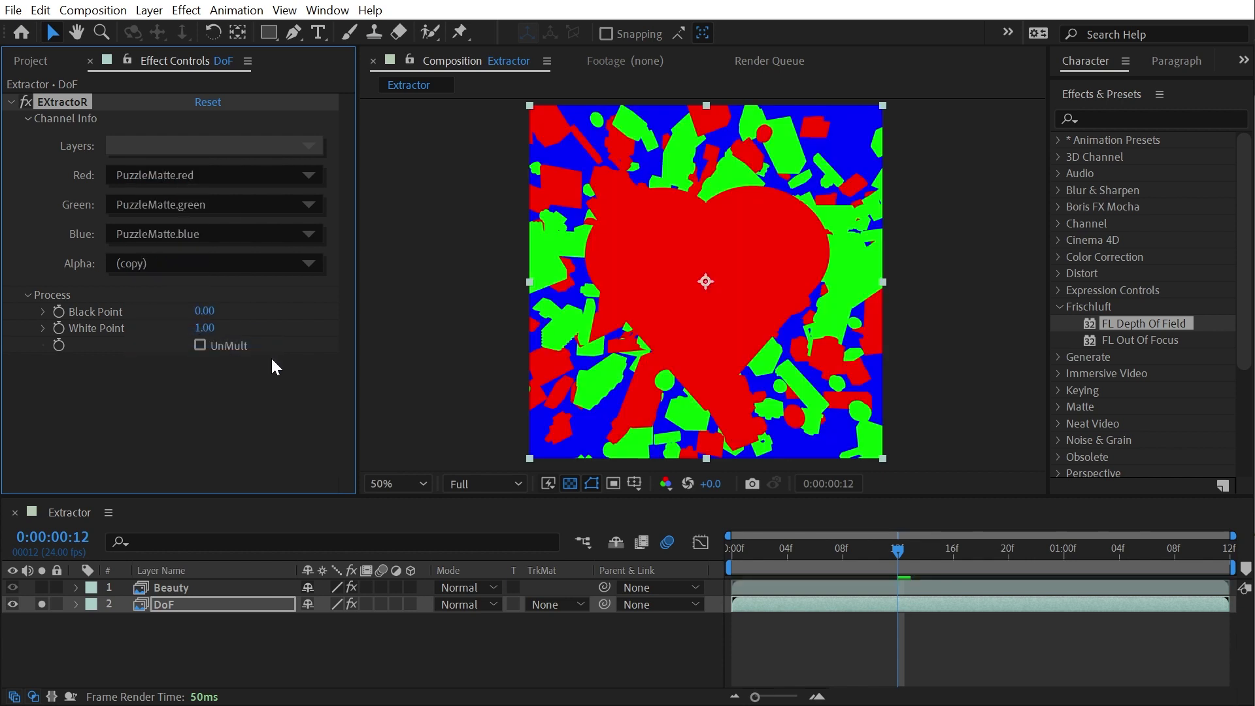
# Step: Feed PuzzleMatte.red into the Green and Blue channels and rename the layer Matte
pyautogui.click(151, 206)
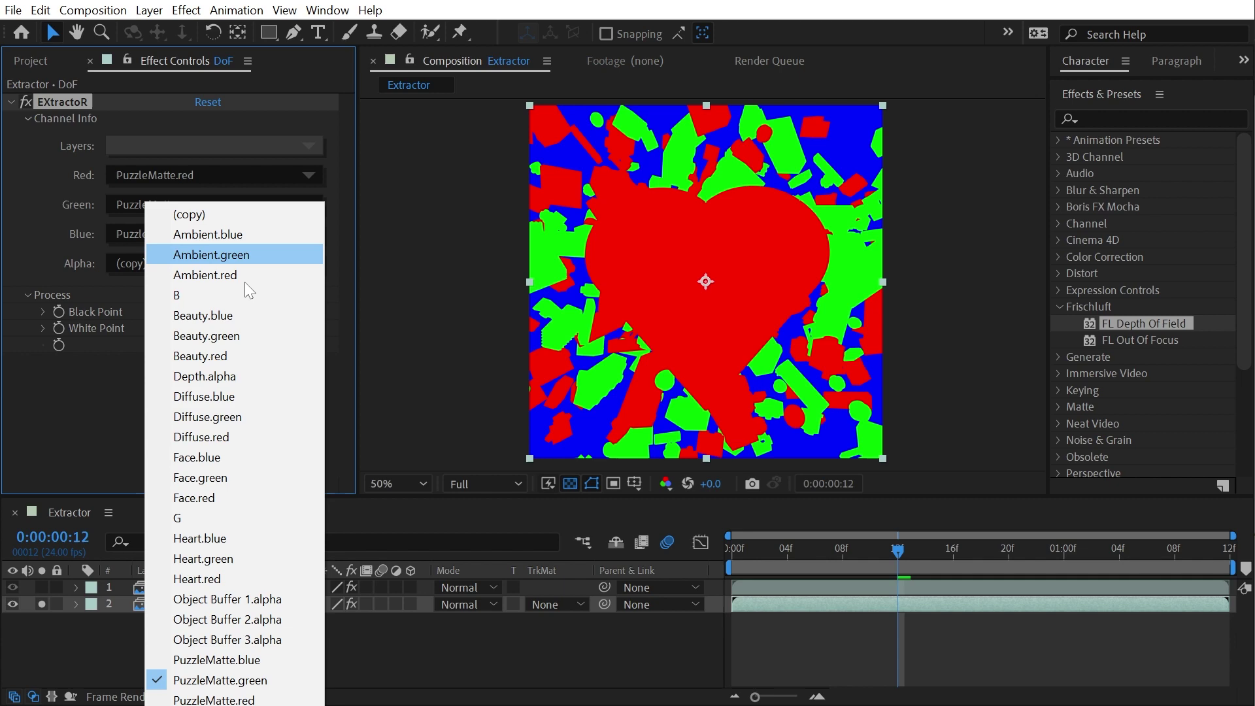
pyautogui.click(271, 701)
pyautogui.click(152, 236)
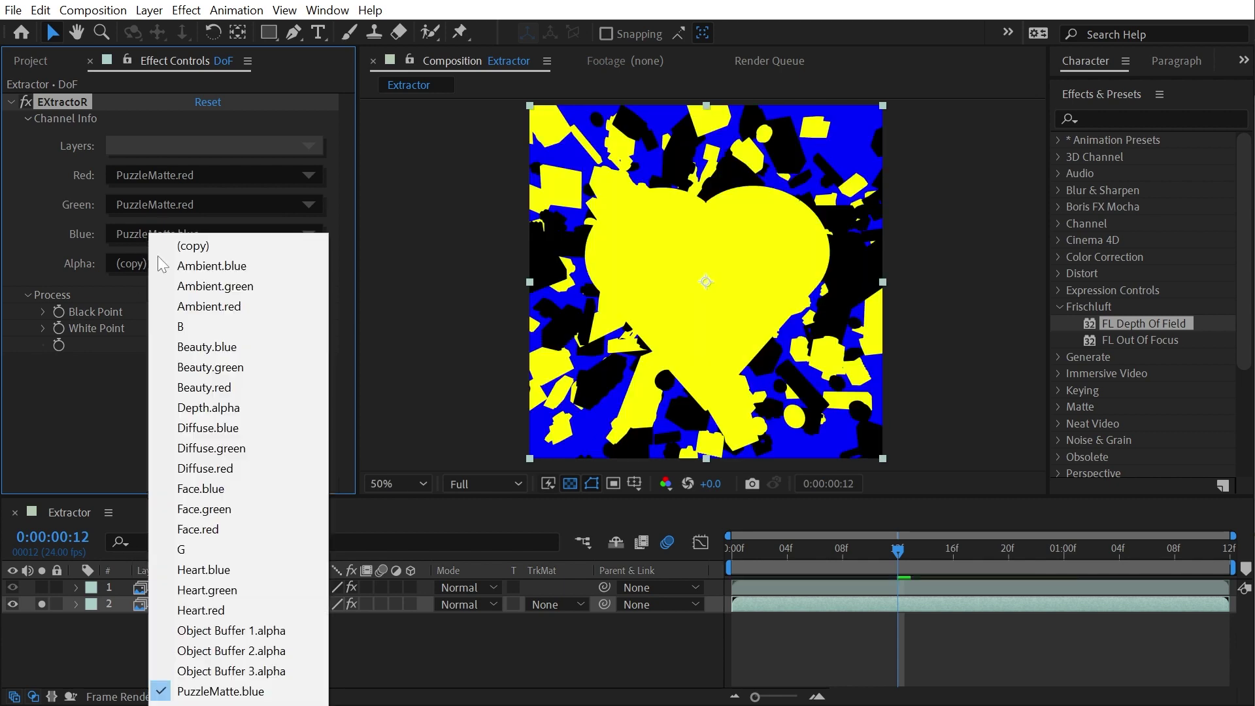
pyautogui.click(216, 700)
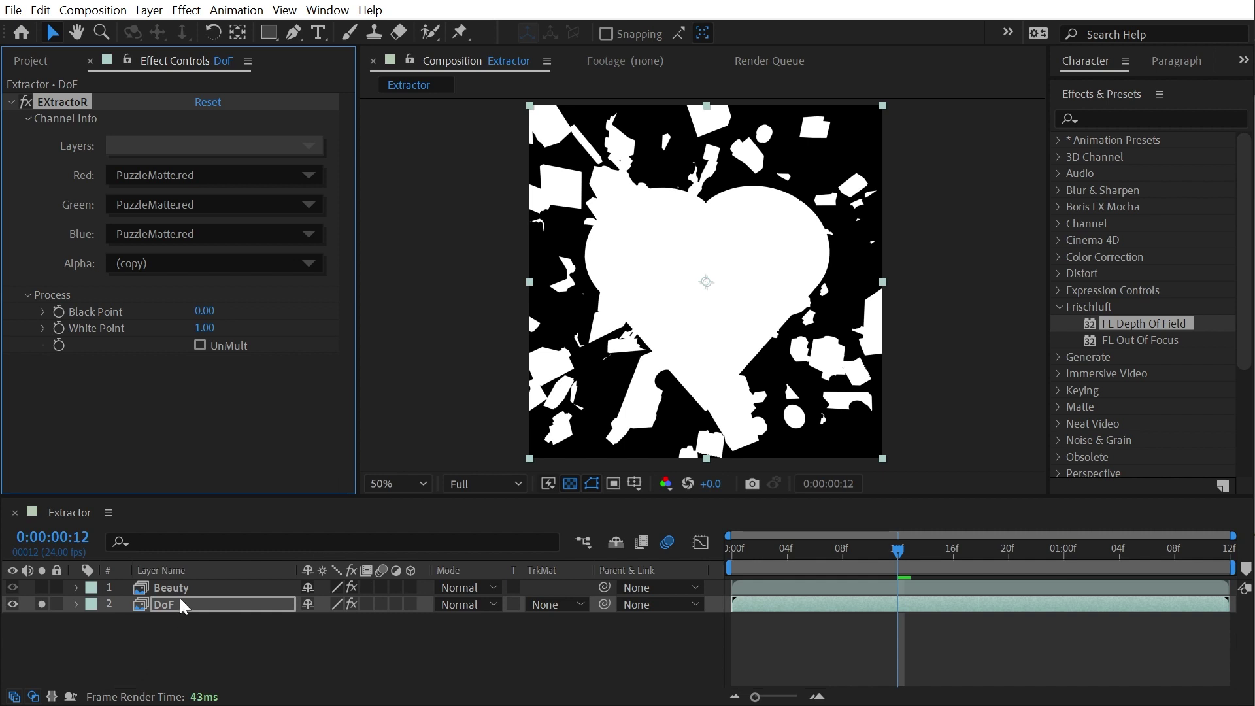
pyautogui.click(169, 608)
pyautogui.press('Return')
pyautogui.write('Ma')
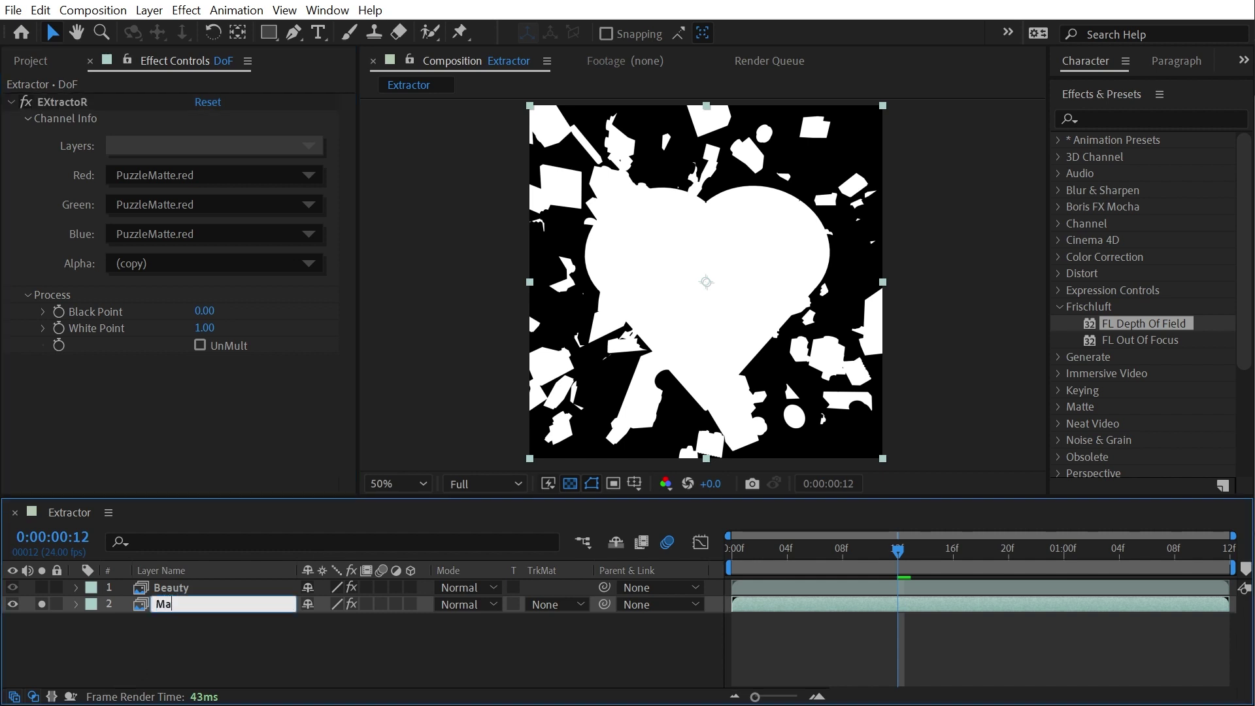
pyautogui.write('tte')
pyautogui.press('Return')
# Step: Move Beauty below Matte, delete its FL Depth Of Field and set TrkMat to Luma Matte
pyautogui.moveTo(174, 589); pyautogui.dragTo(185, 610)
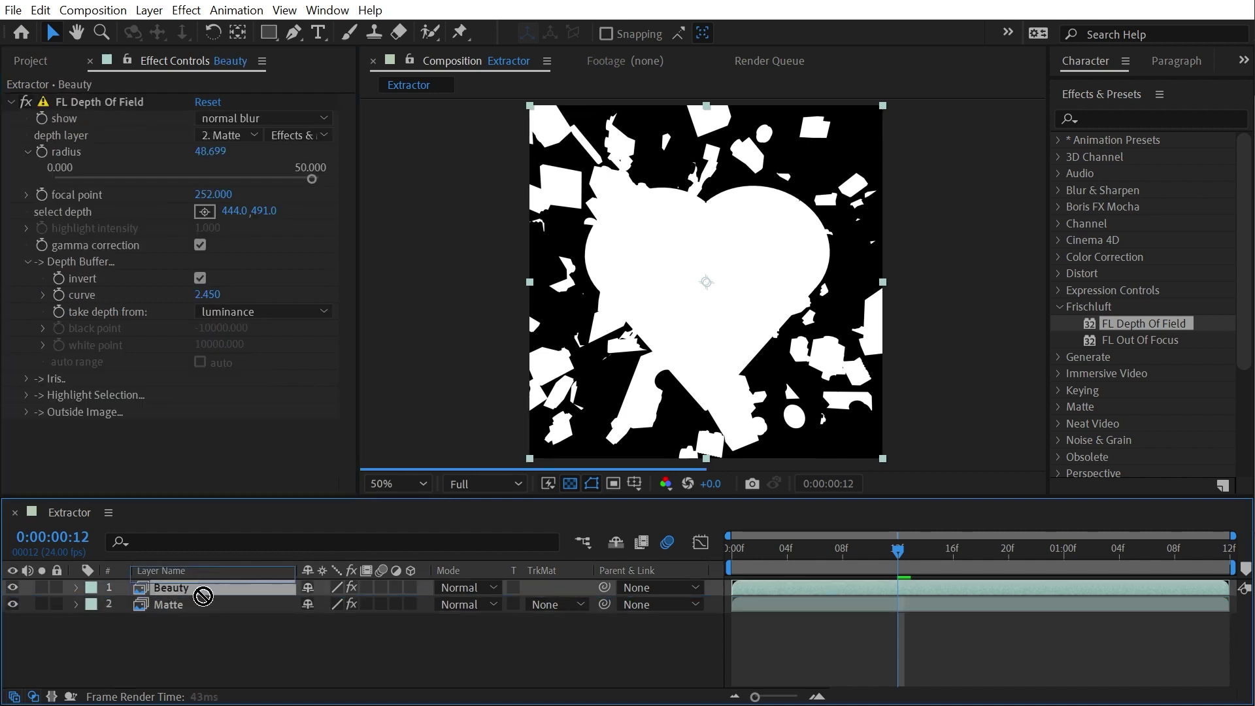
pyautogui.press('e')
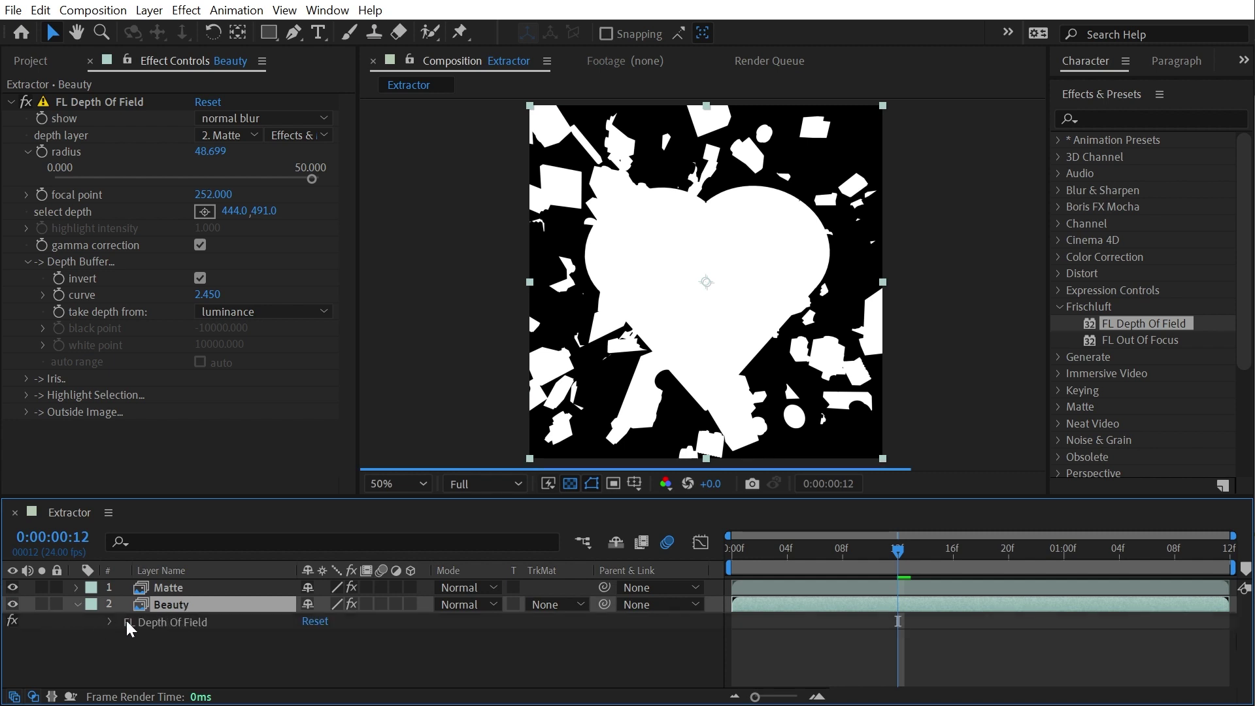
pyautogui.click(129, 626)
pyautogui.press('Delete')
pyautogui.click(554, 604)
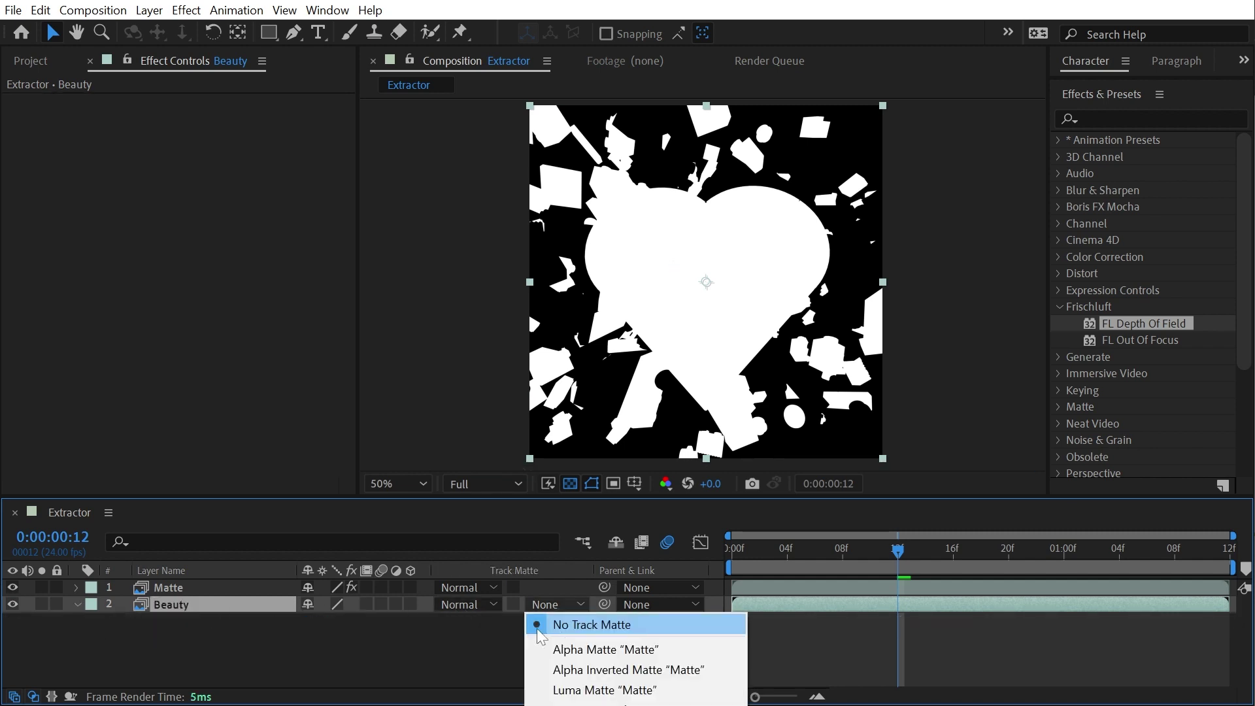
pyautogui.click(614, 690)
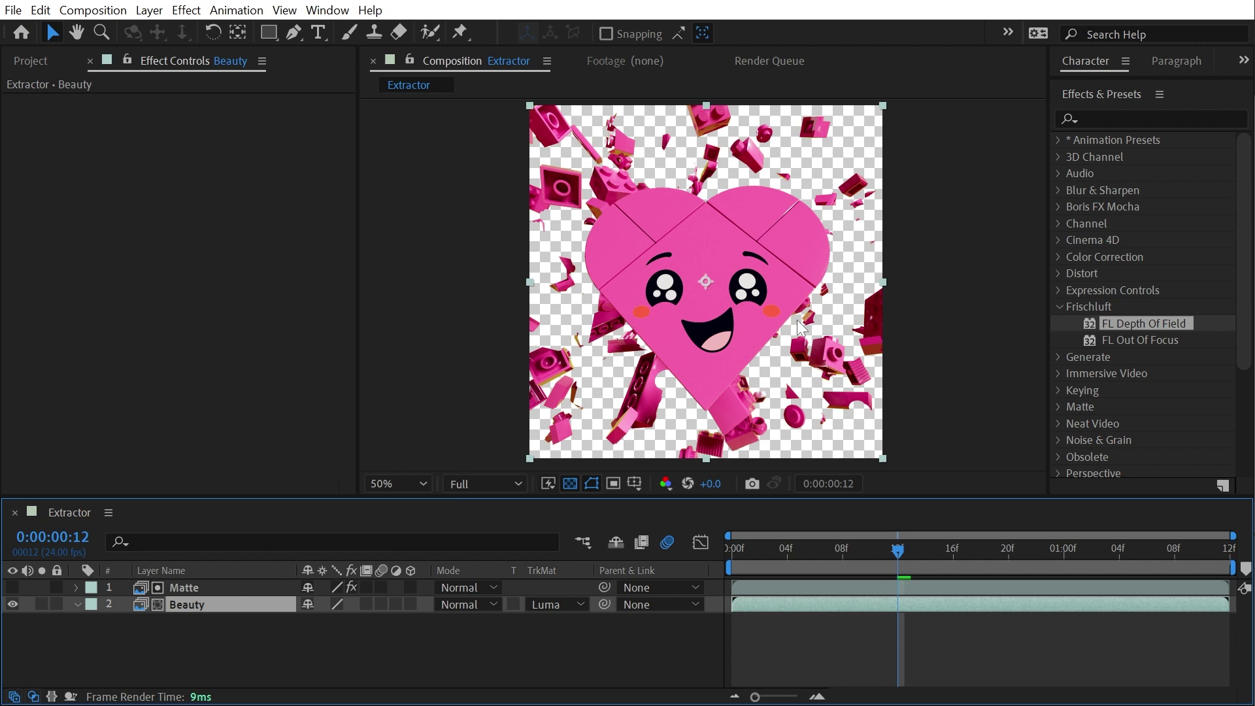
# Step: Set Beauty's TrkMat to None, switch Matte's EXtractoR to Depth and test its Black Point
pyautogui.click(611, 204)
pyautogui.click(553, 607)
pyautogui.click(565, 629)
pyautogui.click(11, 588)
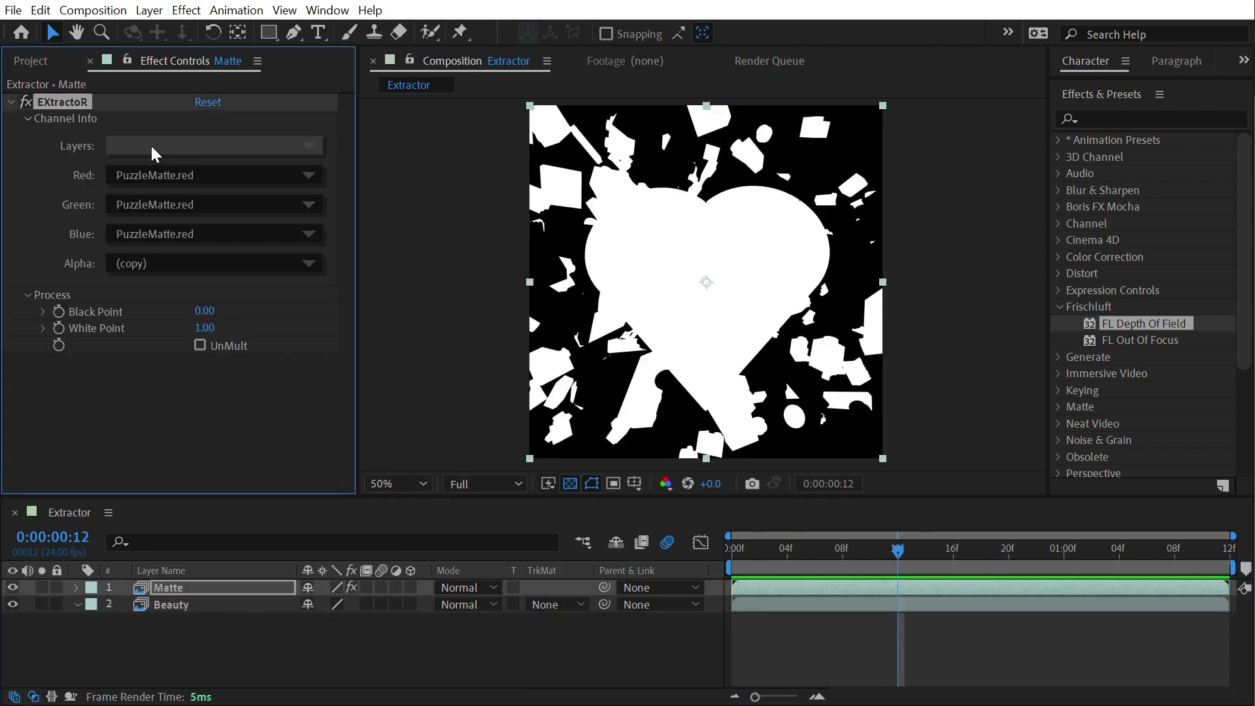
pyautogui.click(152, 148)
pyautogui.click(221, 202)
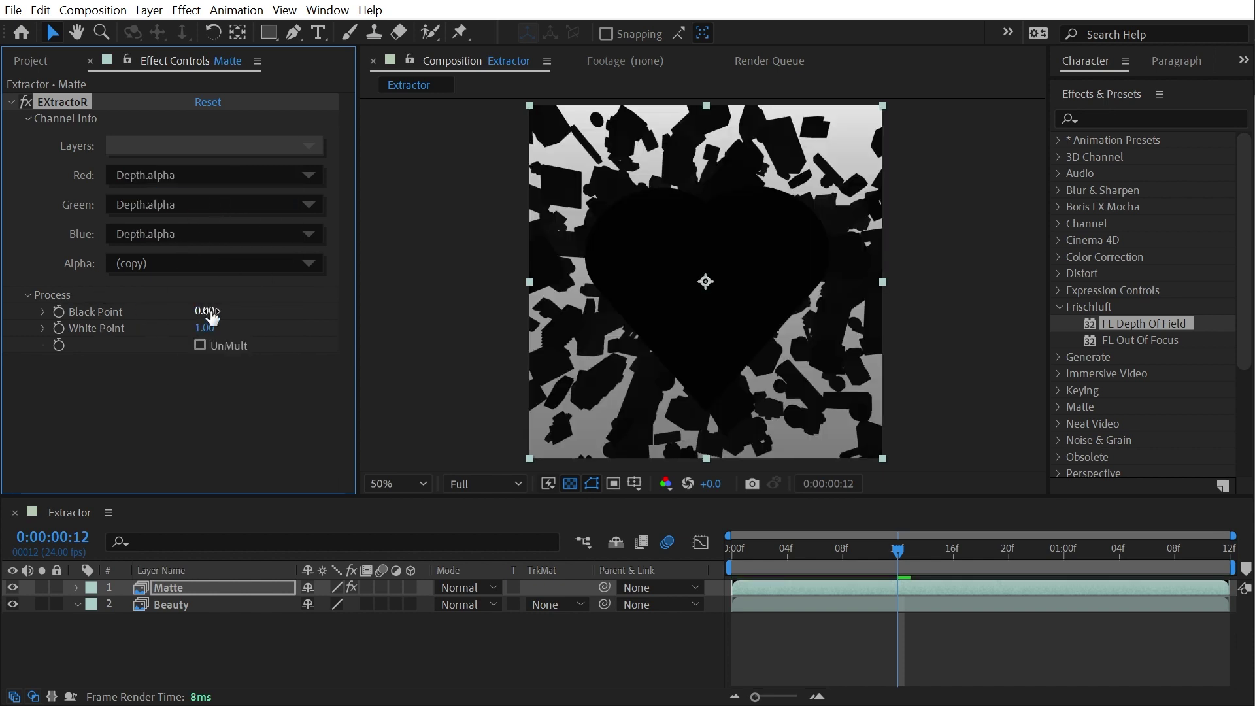
pyautogui.moveTo(209, 311)
pyautogui.mouseDown()
pyautogui.moveTo(204, 328)
pyautogui.moveTo(643, 343)
pyautogui.mouseUp()
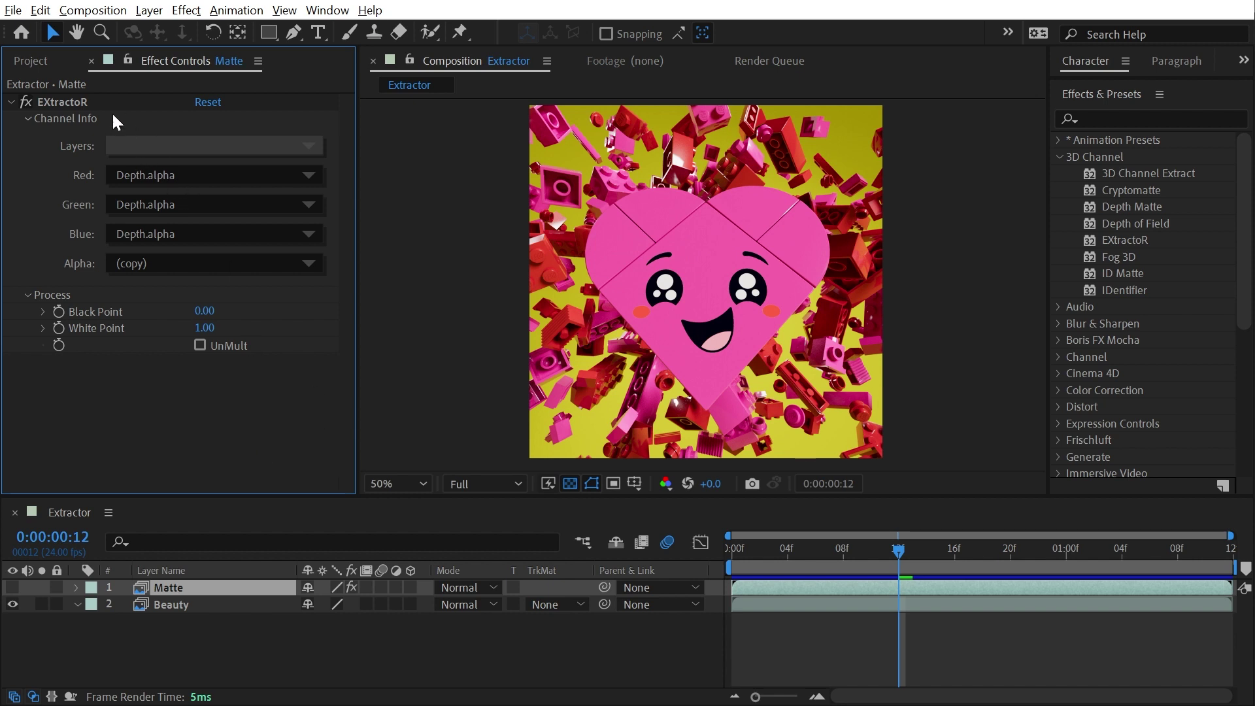
# Step: Drag IDentifier onto the Matte layer under EXtractoR and collapse the extractor
pyautogui.click(1124, 290)
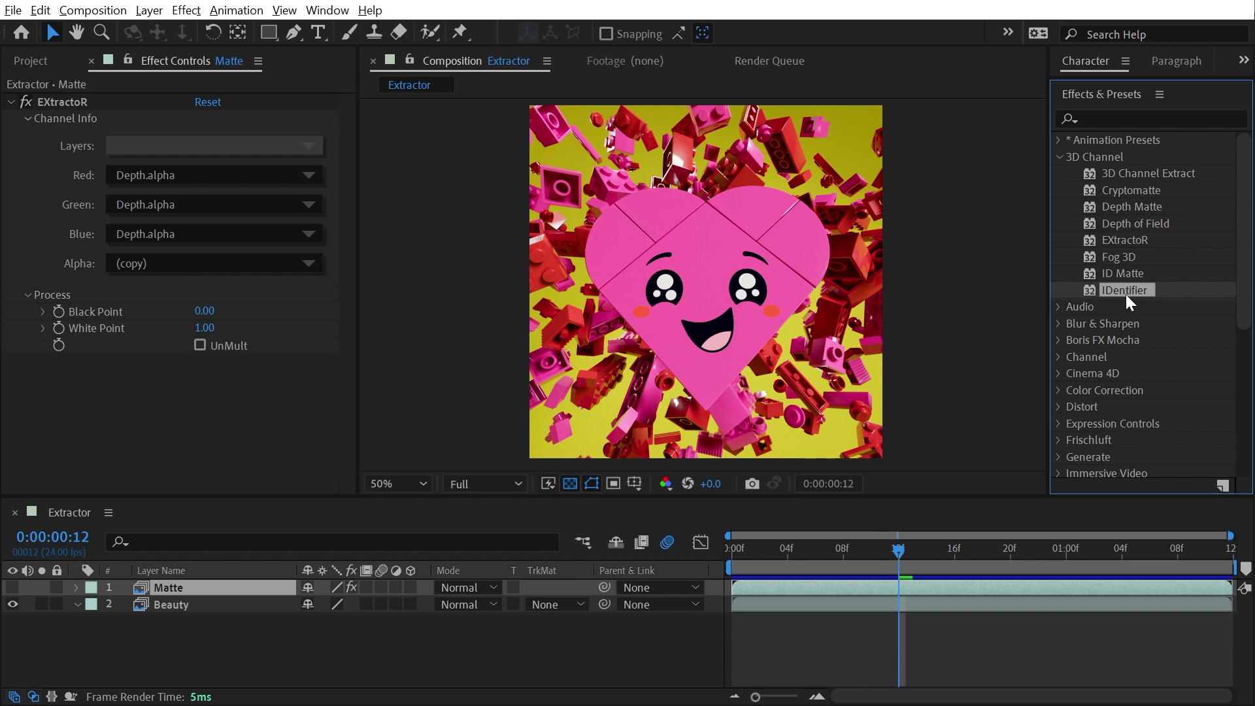
pyautogui.moveTo(1127, 287); pyautogui.dragTo(269, 405)
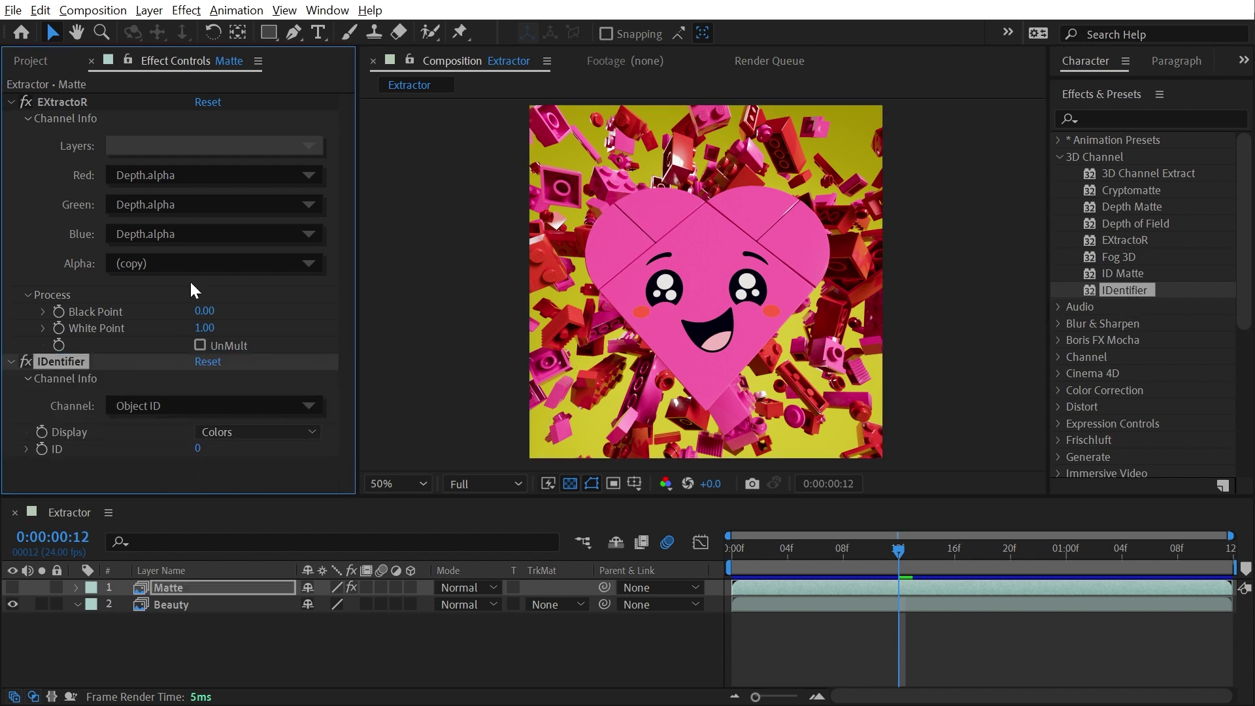
pyautogui.click(13, 102)
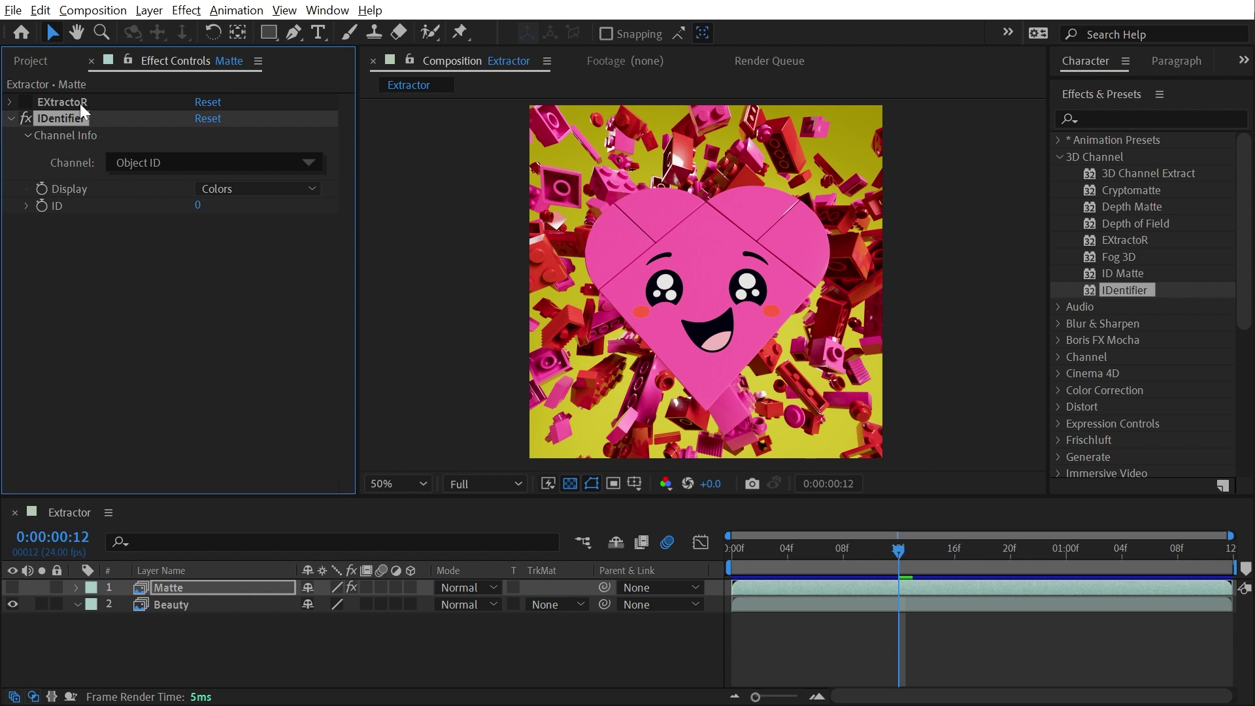
# Step: Expand then collapse EXtractoR so only IDentifier's Object ID controls remain open
pyautogui.click(9, 102)
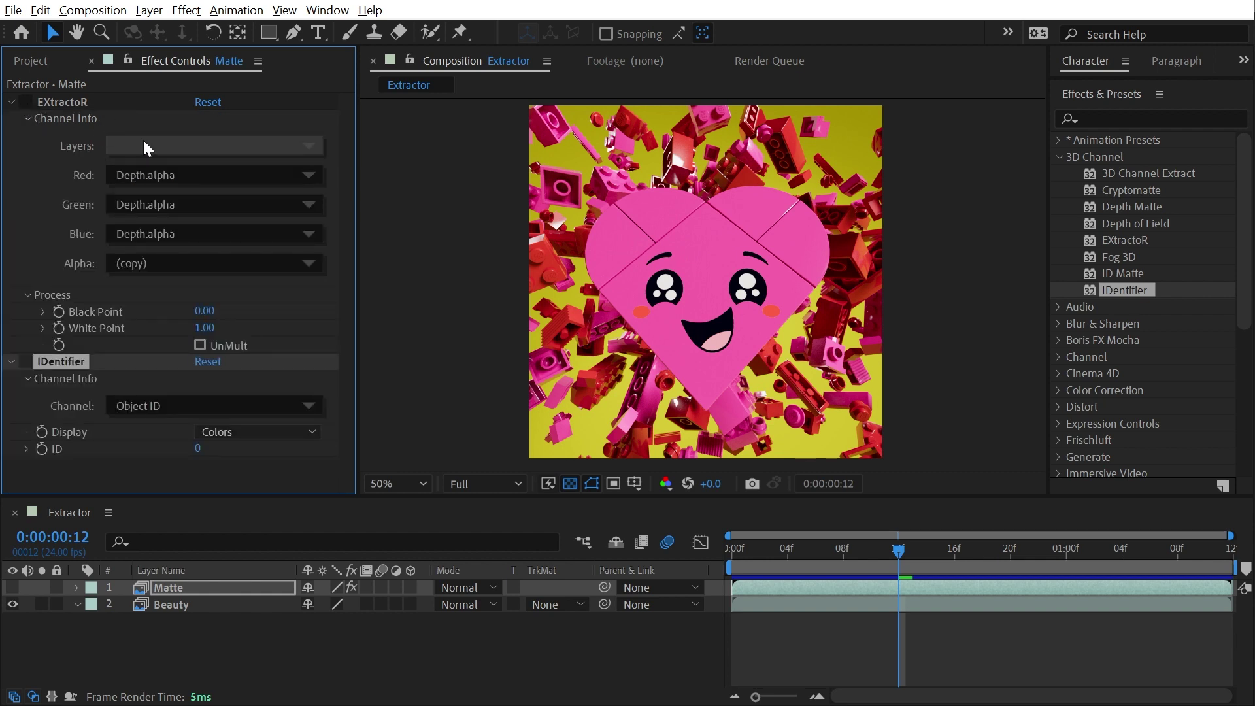
pyautogui.click(12, 102)
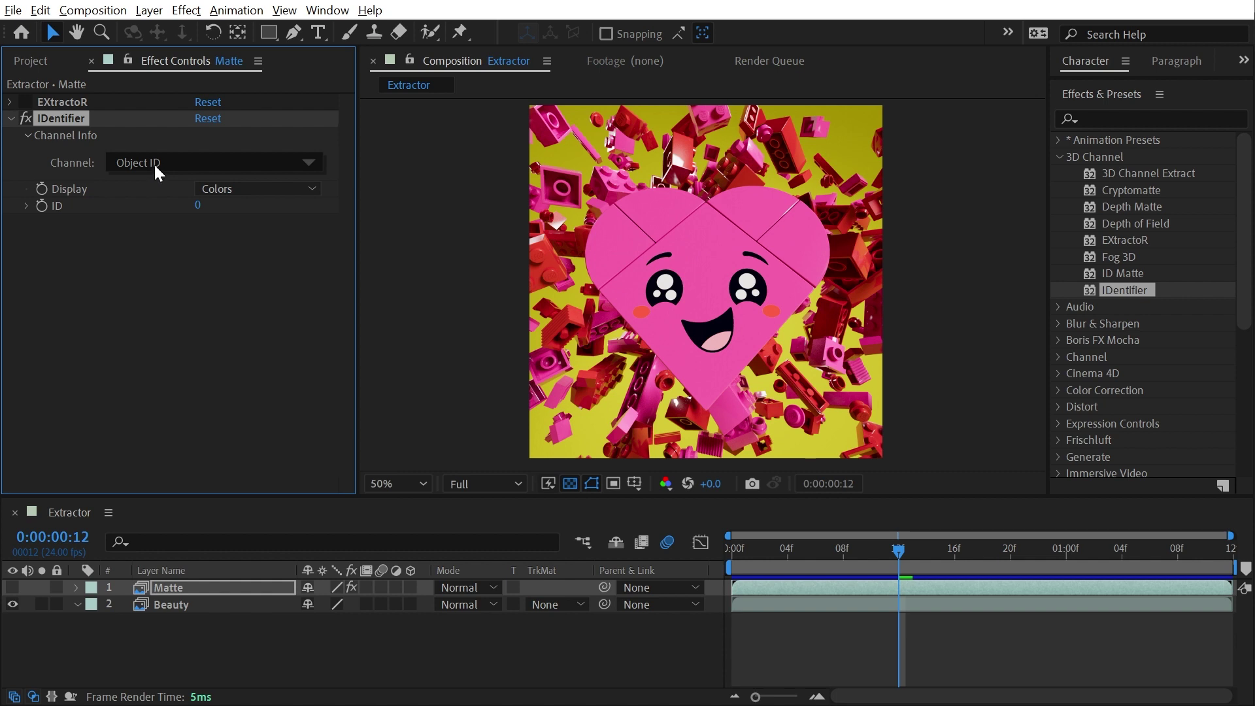
pyautogui.click(155, 164)
pyautogui.moveTo(619, 299); pyautogui.dragTo(217, 222)
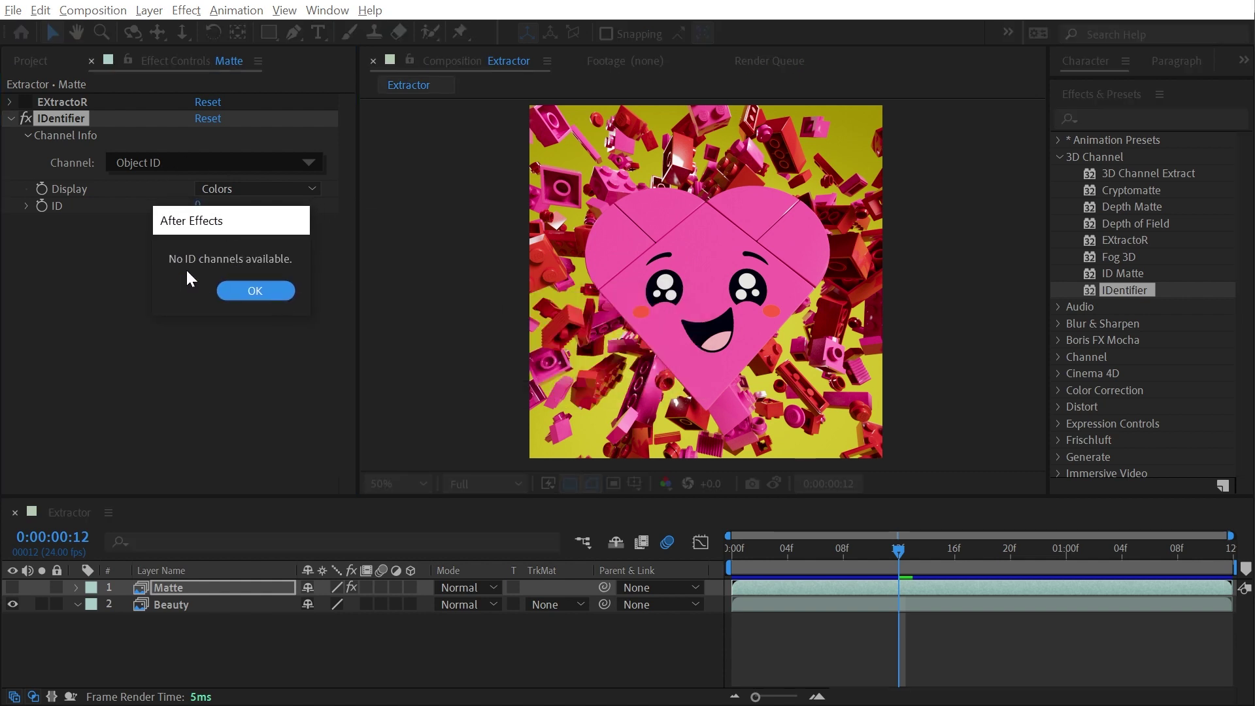
pyautogui.click(247, 290)
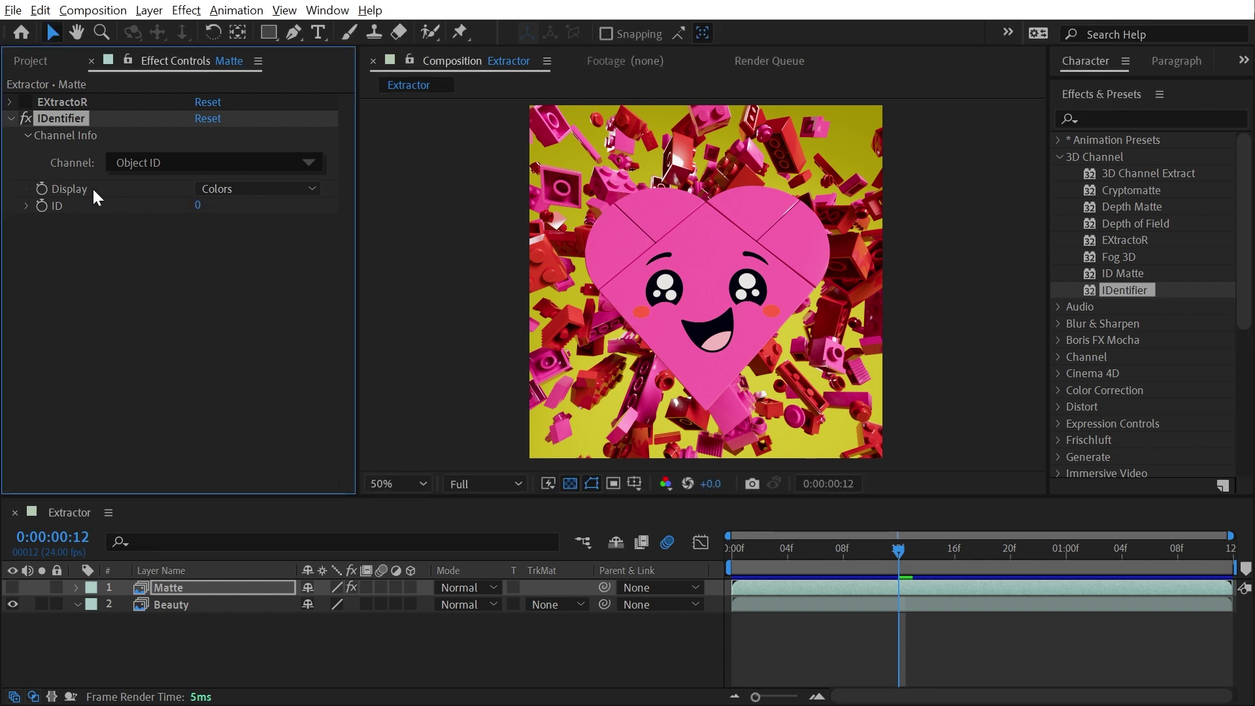
pyautogui.click(242, 188)
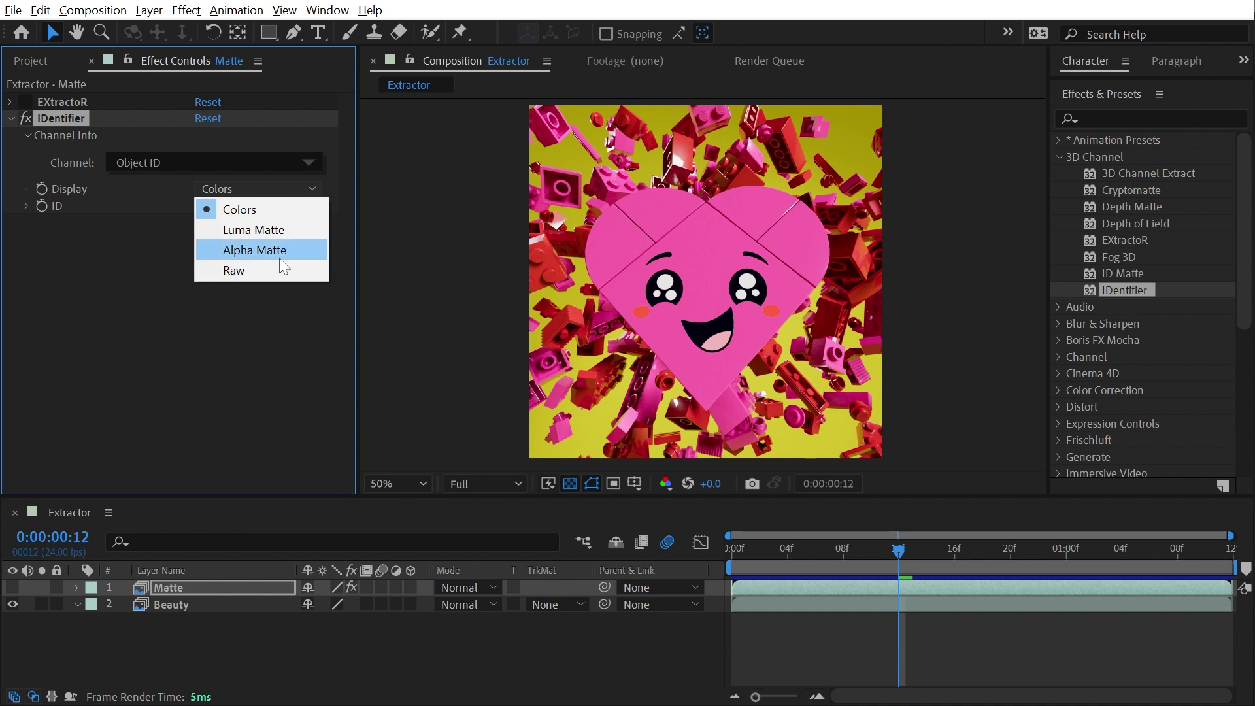
pyautogui.click(249, 201)
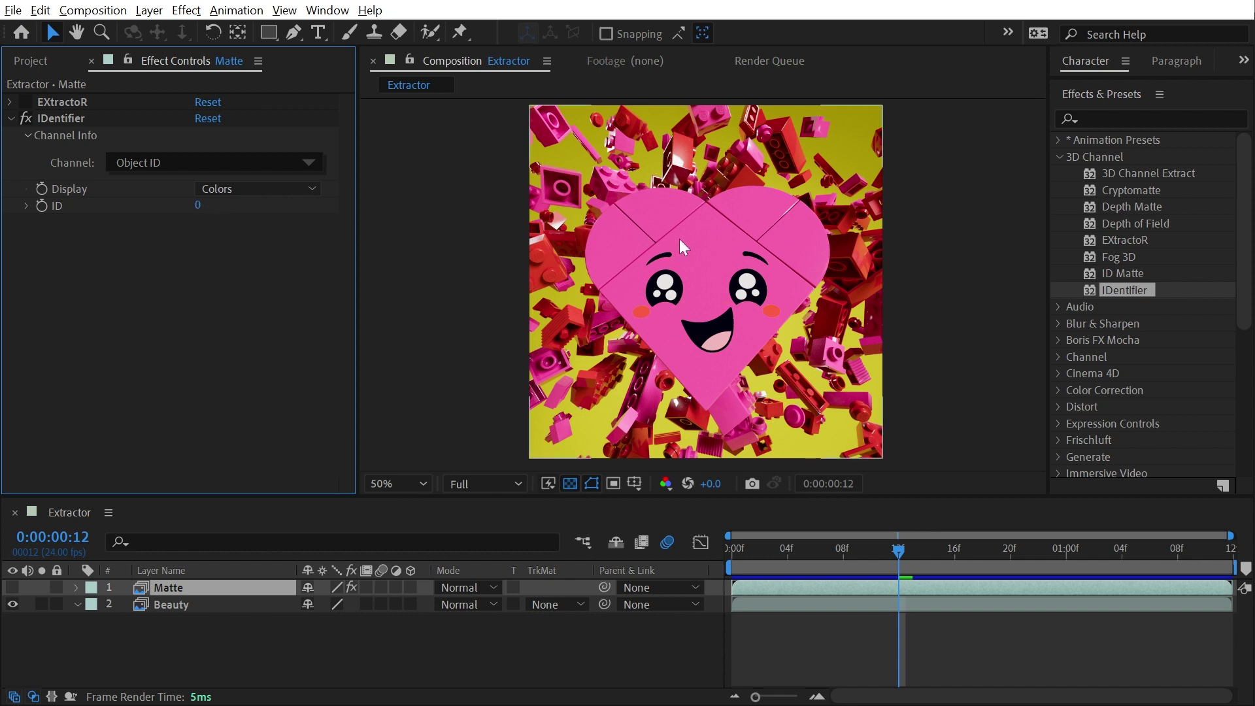
# Step: Set Matte's EXtractoR to the Heart pass, show Matte, disable EXtractoR and enable IDentifier
pyautogui.click(11, 102)
pyautogui.click(216, 145)
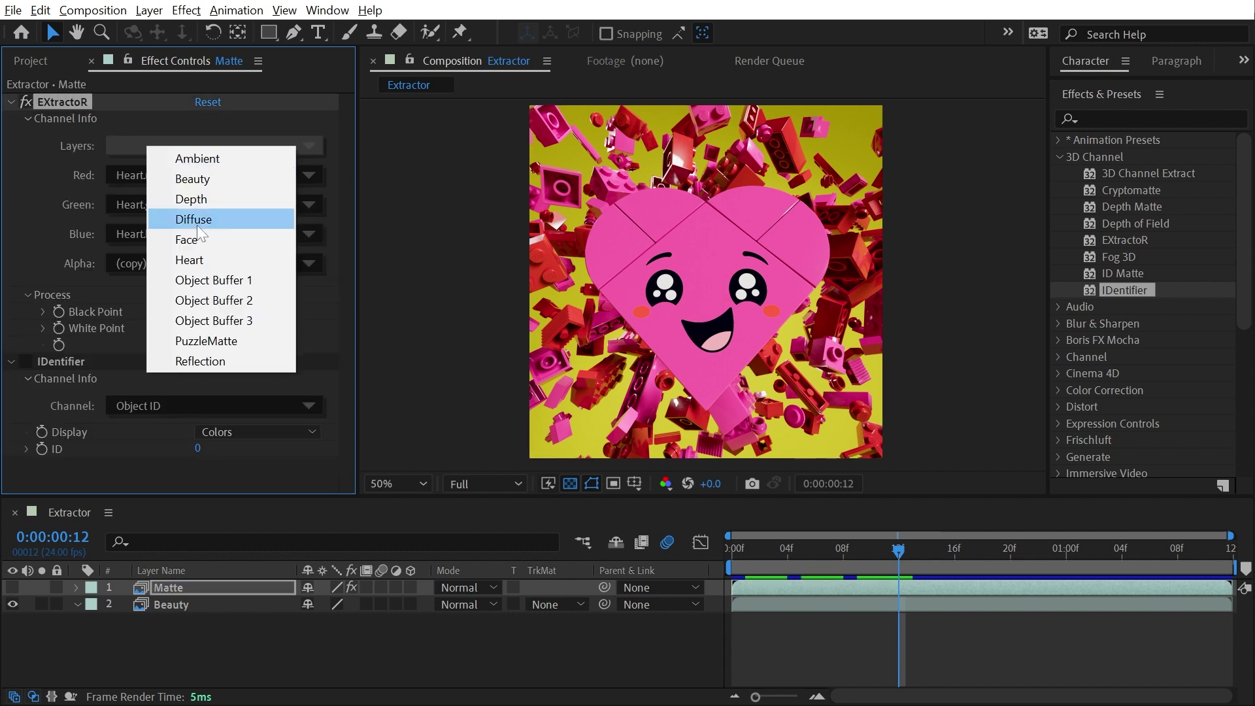
pyautogui.click(215, 259)
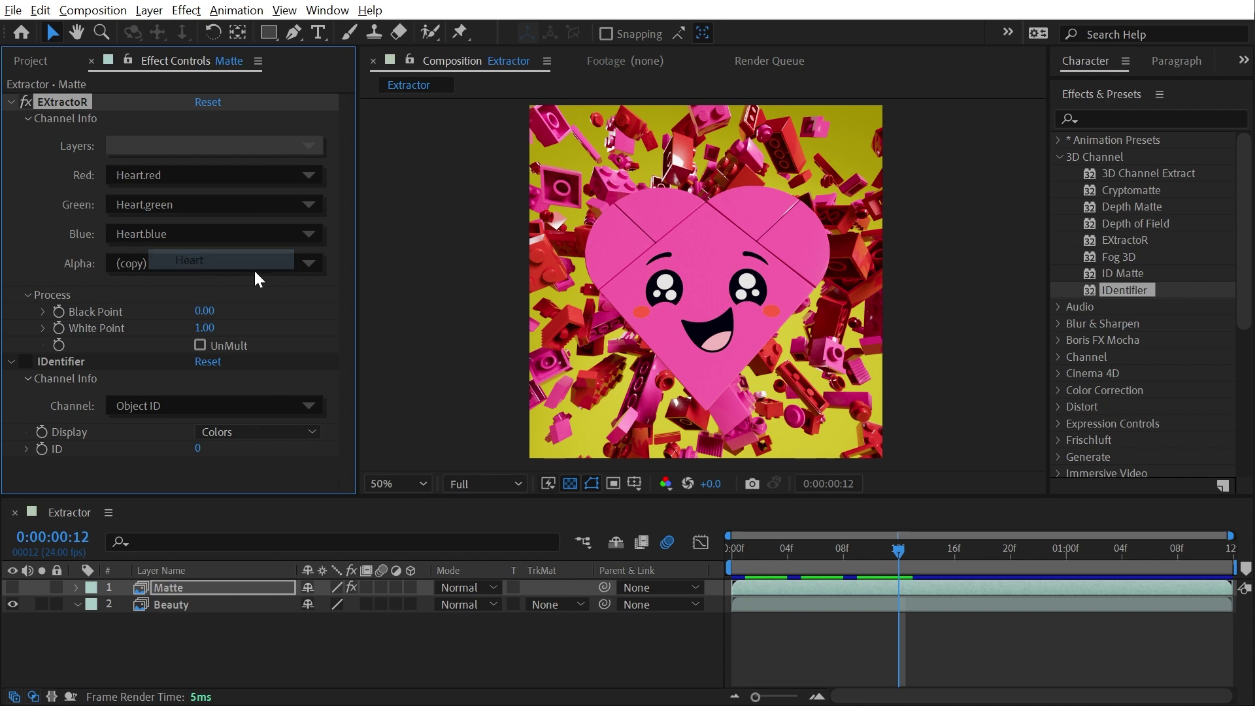
pyautogui.click(12, 587)
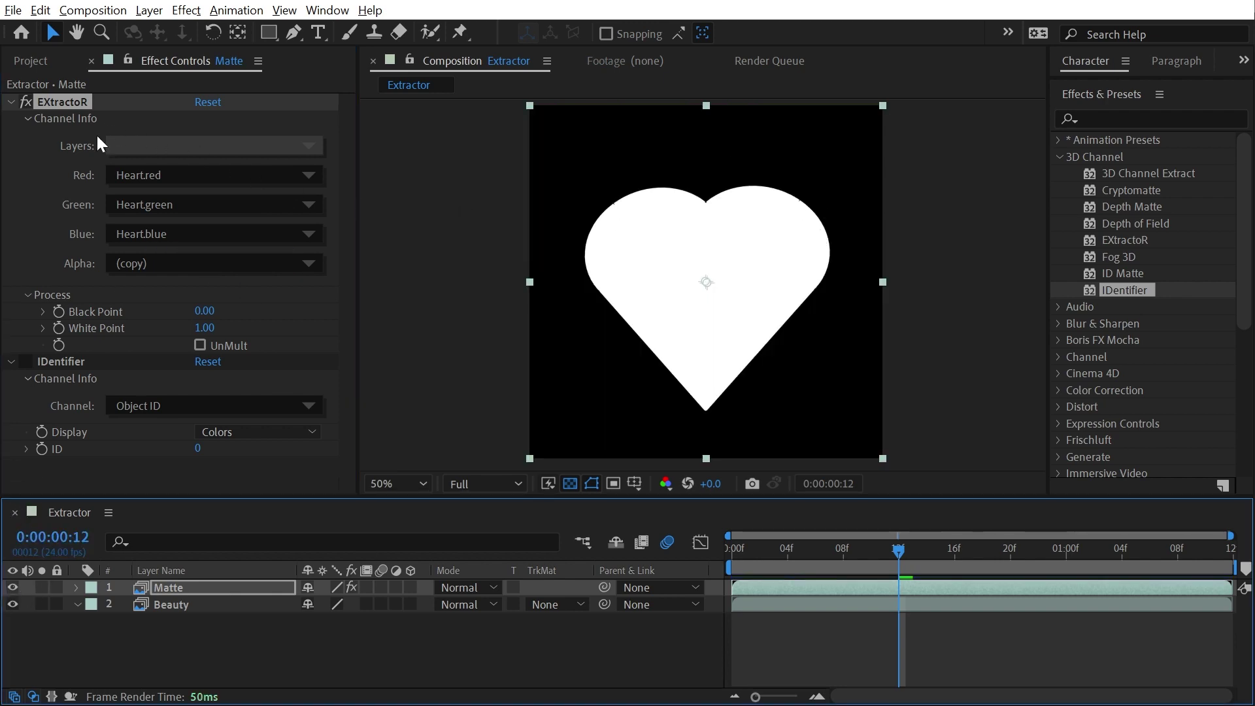
pyautogui.click(24, 102)
pyautogui.click(26, 118)
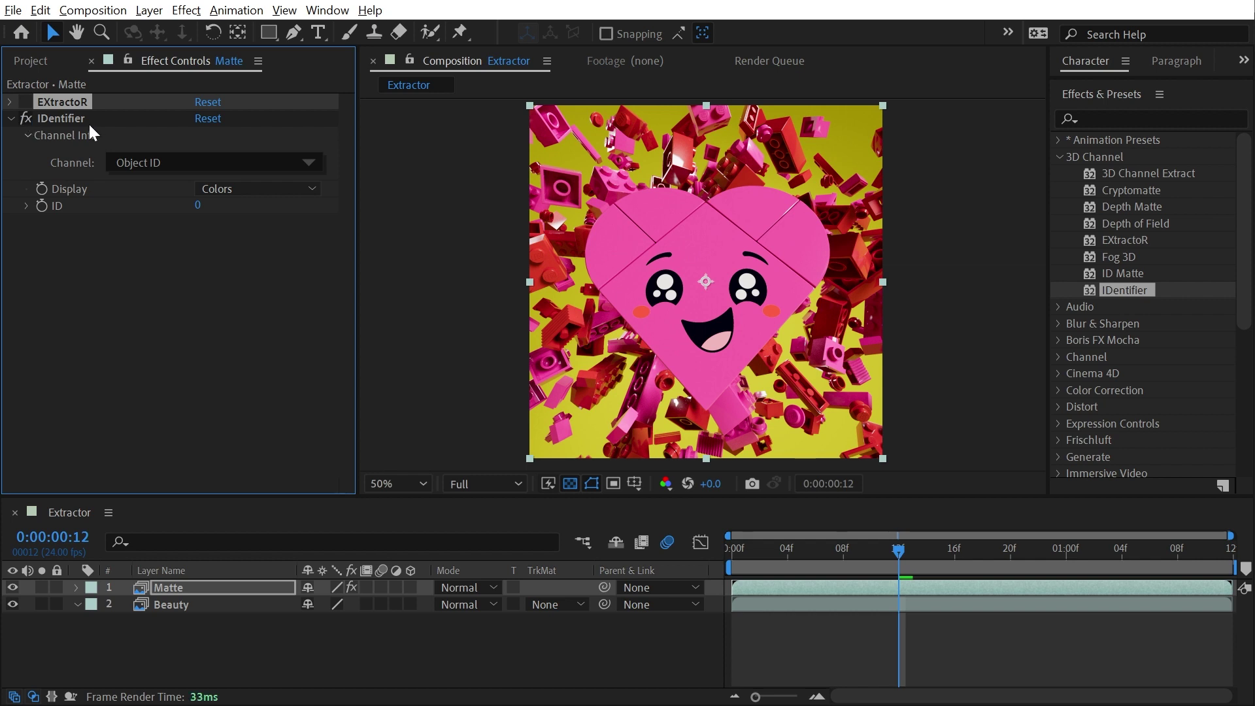